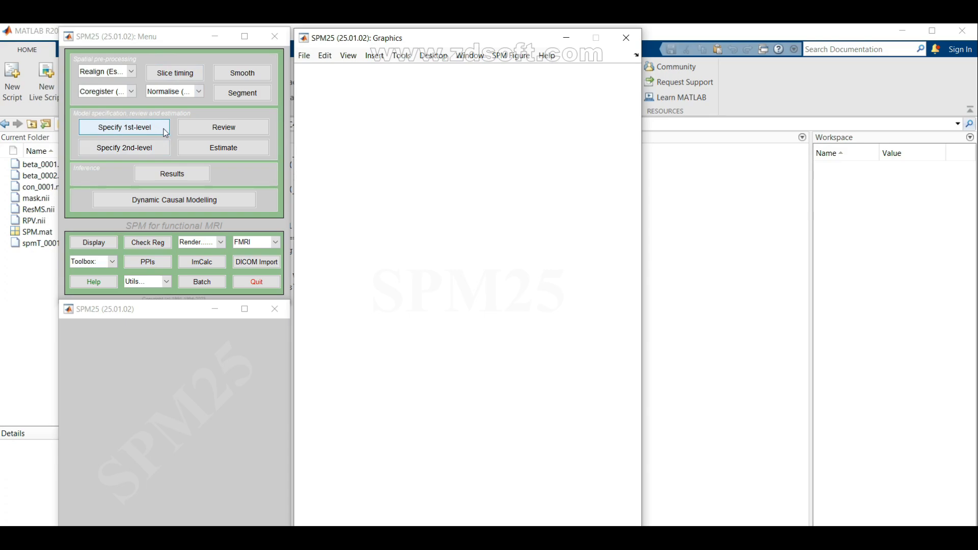
Start a first-level fMRI model specification and set its output directory to the GLM folder inside GH158
click(165, 133)
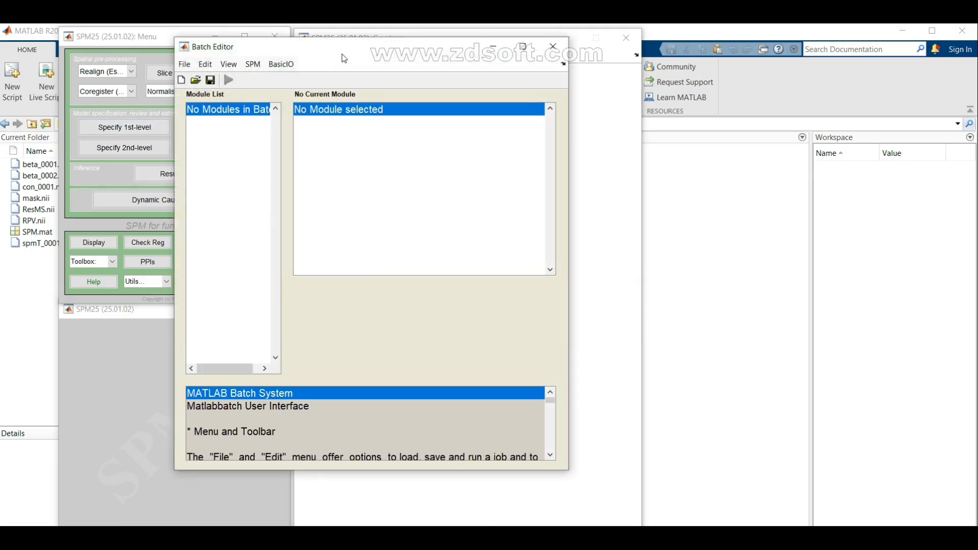
drag(341, 53, 477, 40)
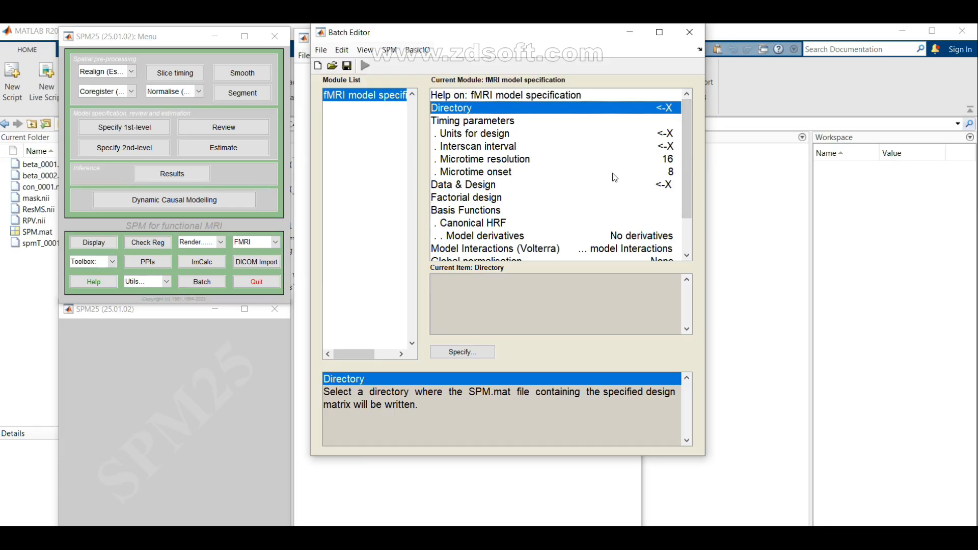
click(472, 352)
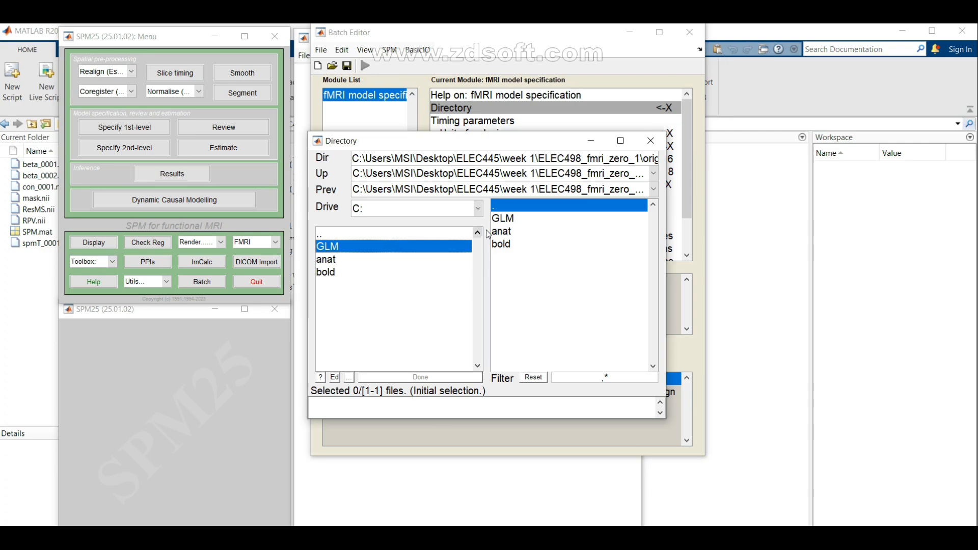
click(503, 219)
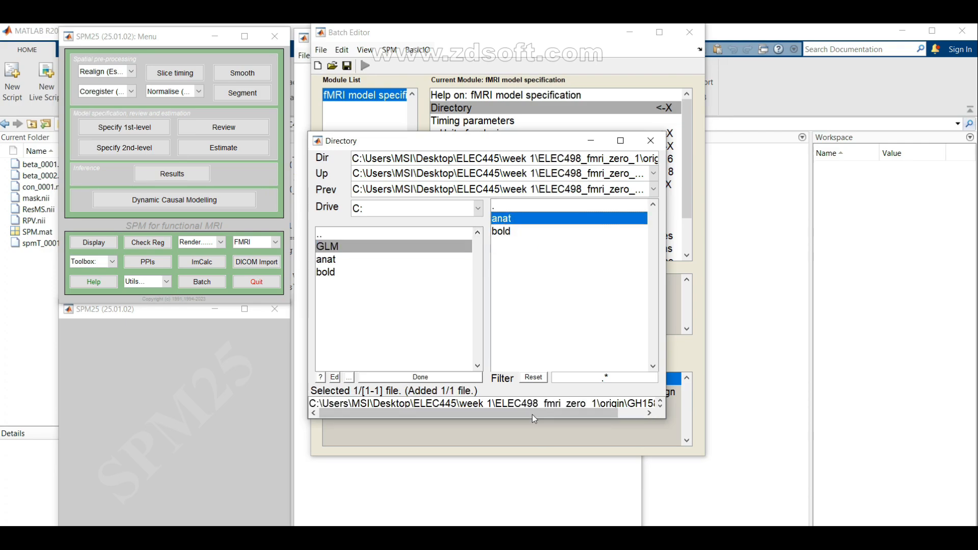
drag(533, 410, 592, 407)
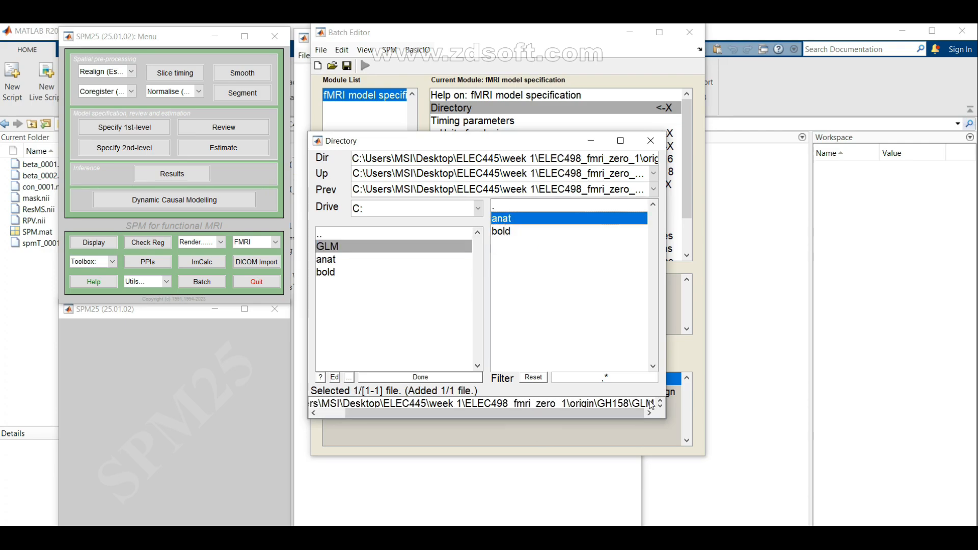
click(458, 378)
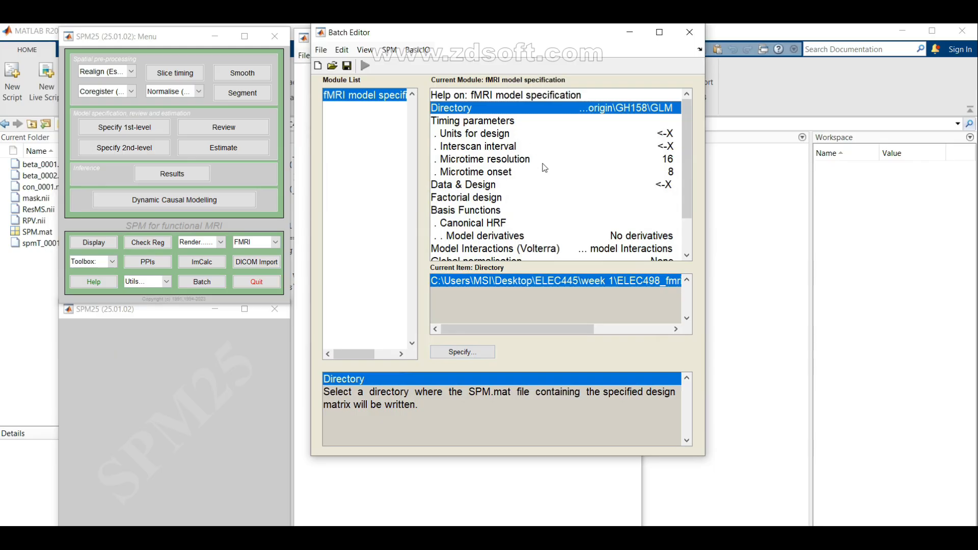
Set the units for design to Seconds and the interscan interval to 2.4
click(505, 136)
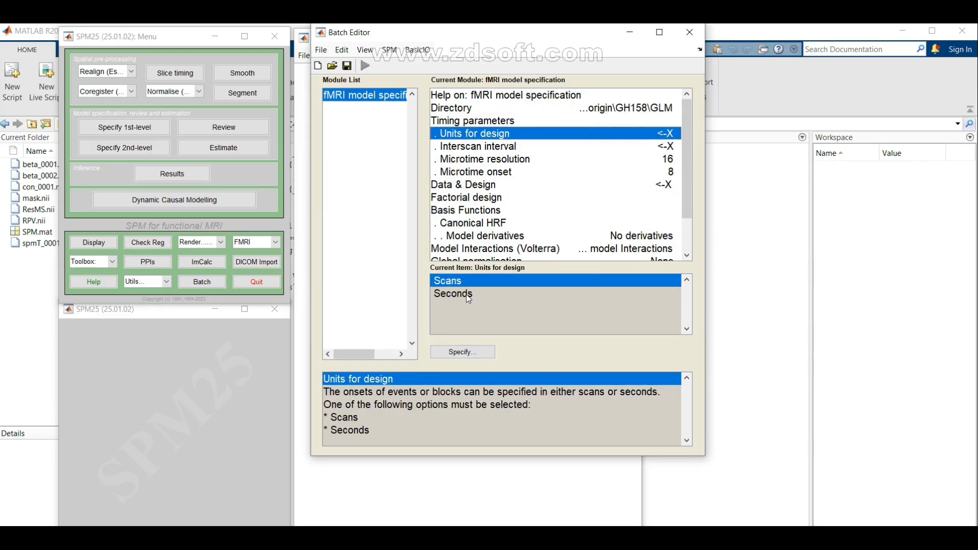
double_click(466, 294)
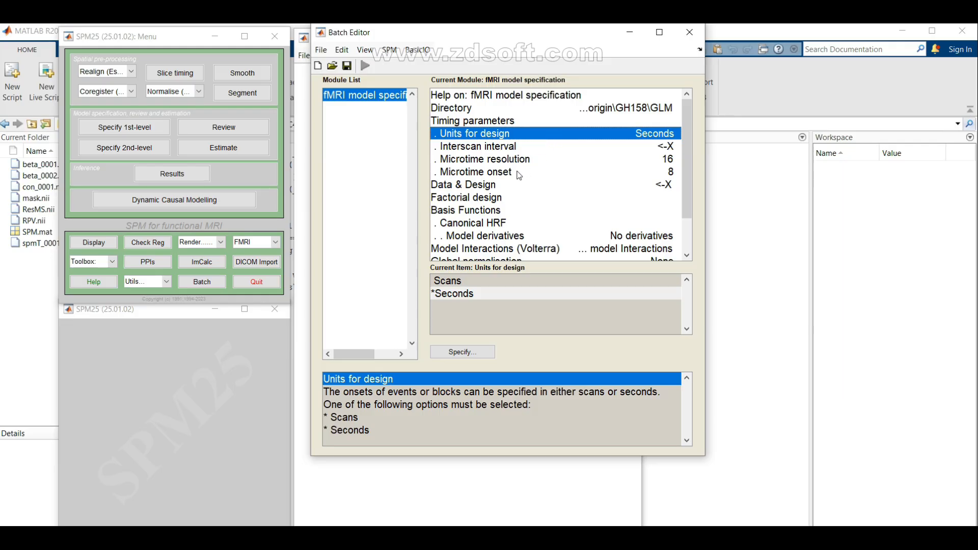
click(507, 121)
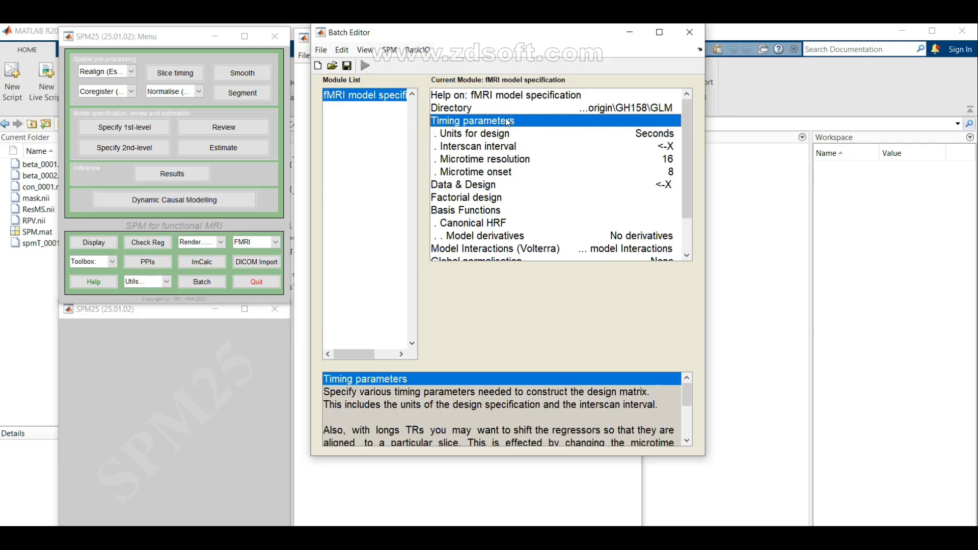
click(511, 153)
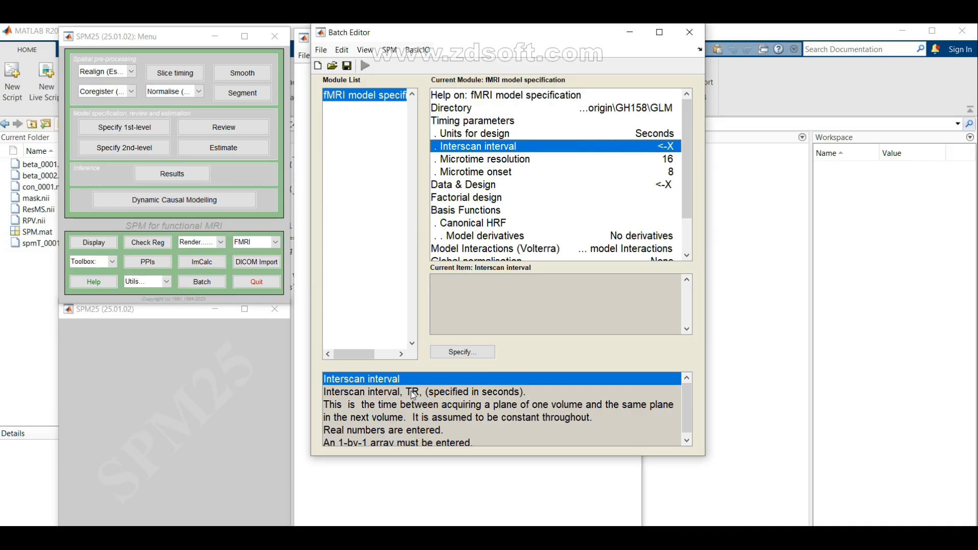
click(460, 352)
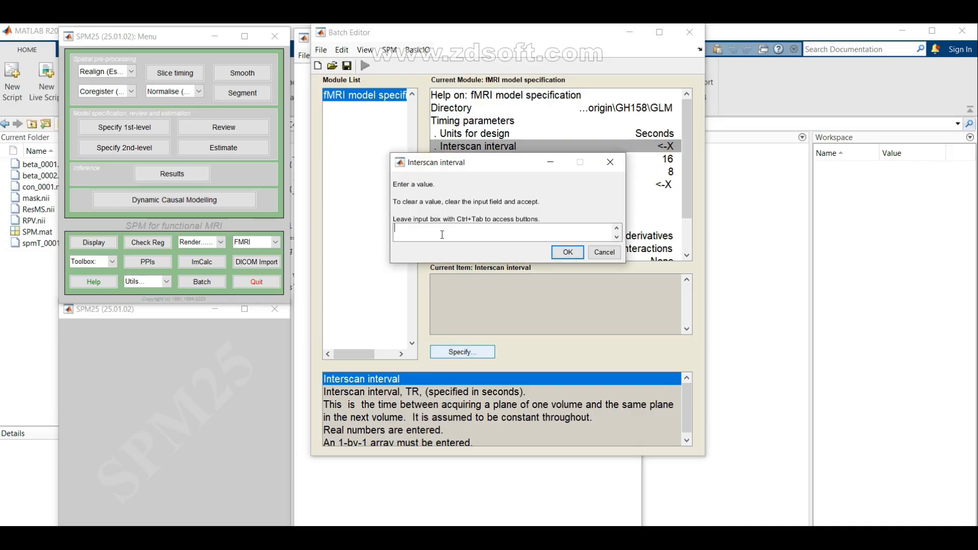
text(2.4)
click(571, 256)
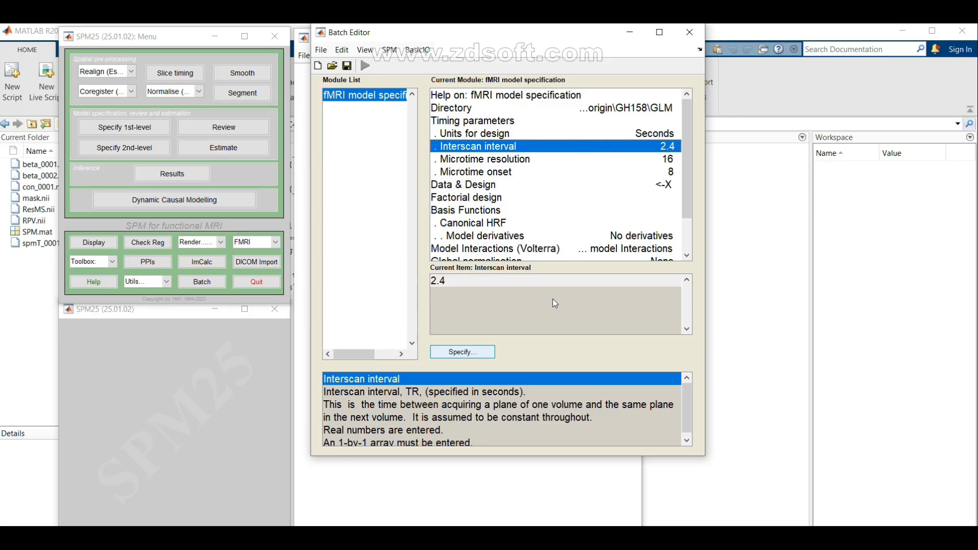
Set the microtime resolution in the timing parameters to 40
click(512, 159)
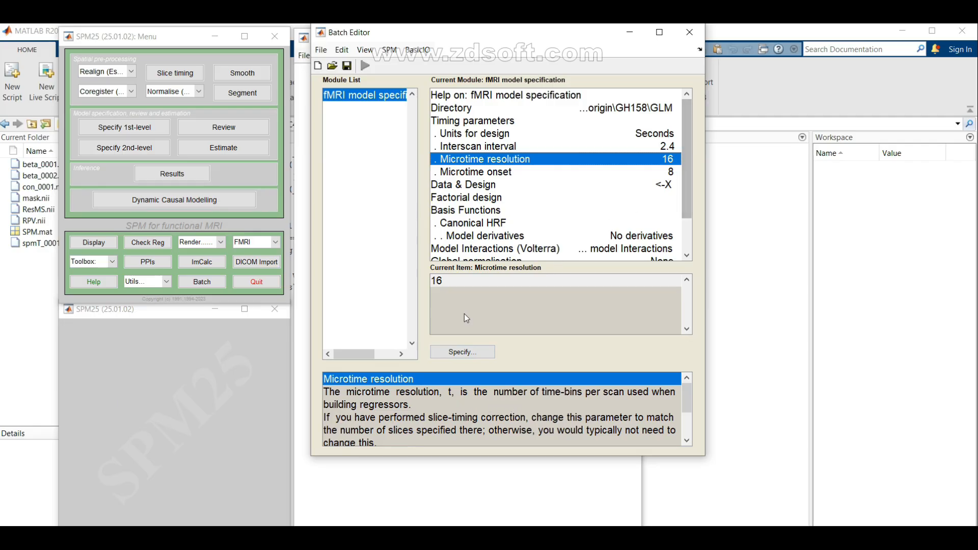
click(484, 352)
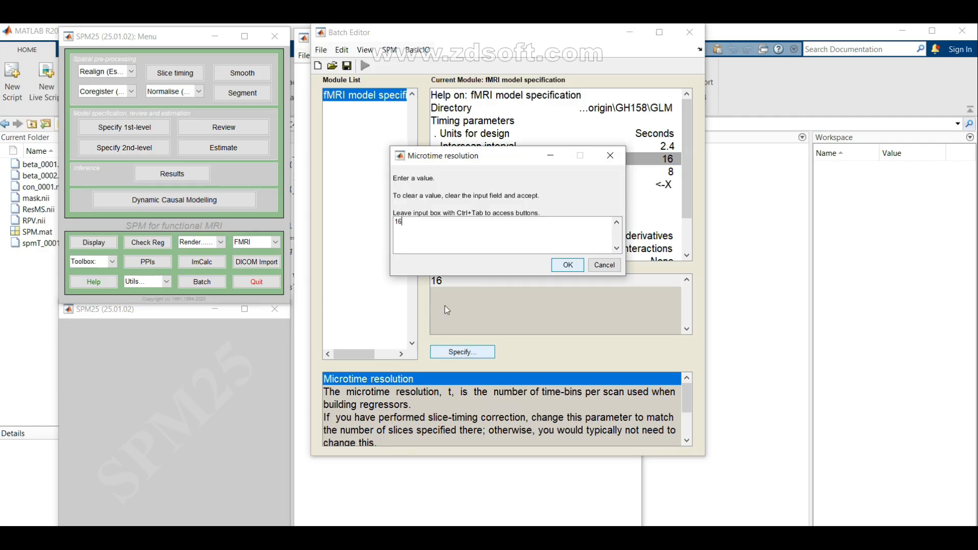
key(BackSpace)
key(BackSpace)
text(40)
click(568, 265)
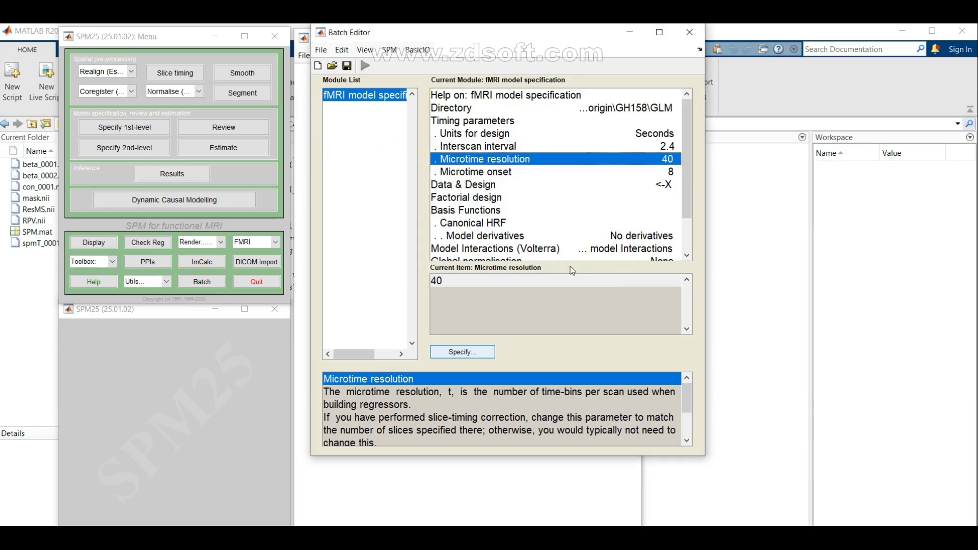
Set the microtime onset in the timing parameters to 20
click(480, 173)
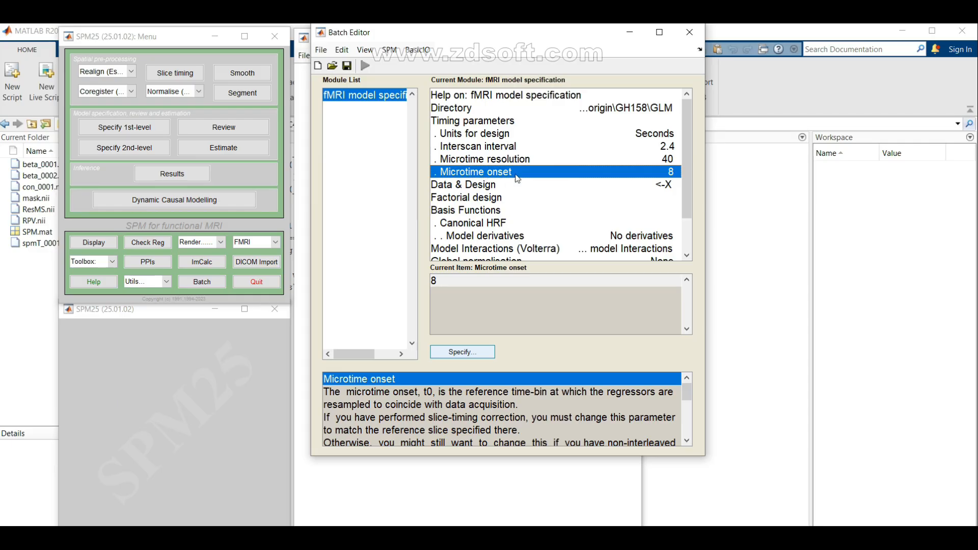
click(468, 355)
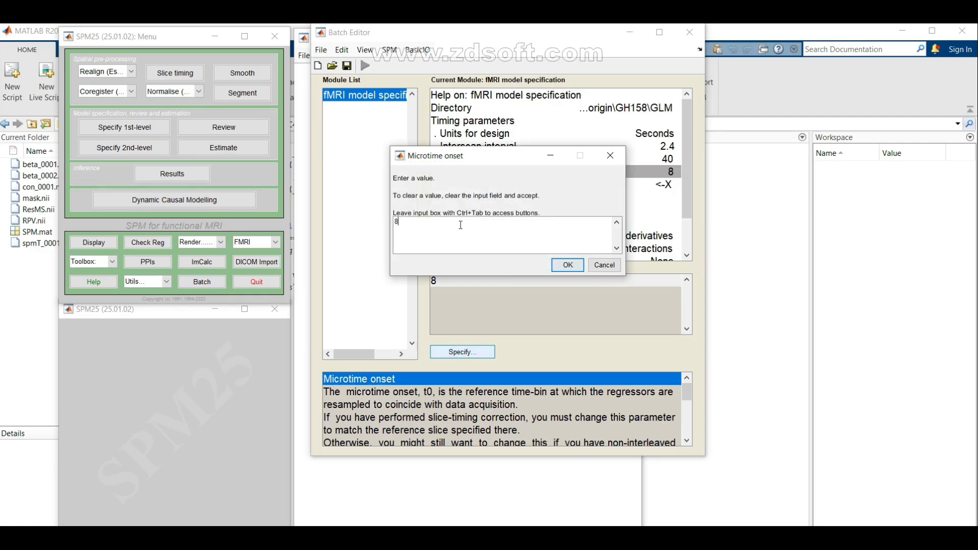
key(BackSpace)
text(20)
click(565, 265)
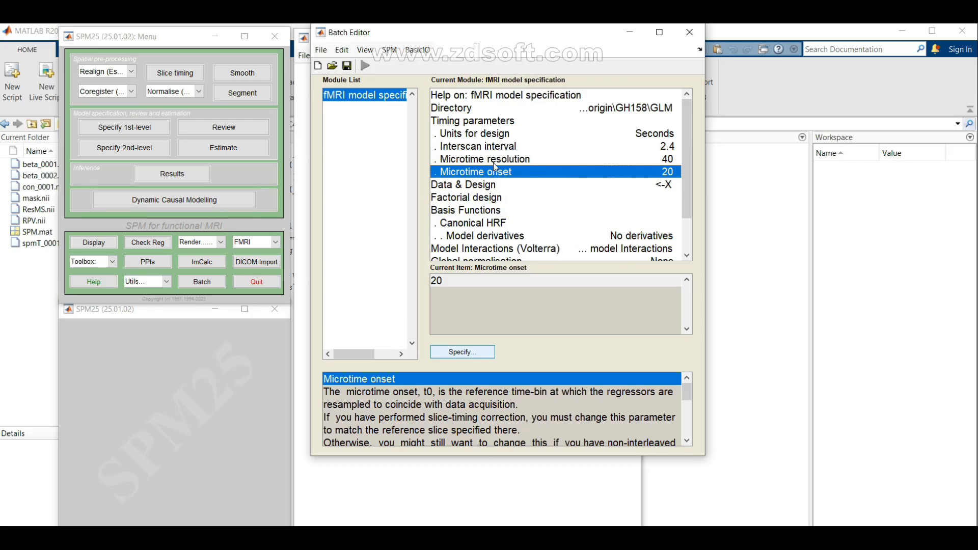
Add a subject/session under Data & Design and load all swrraGH158_bold images from the bold folder as its scans, using the filter s.*
click(483, 186)
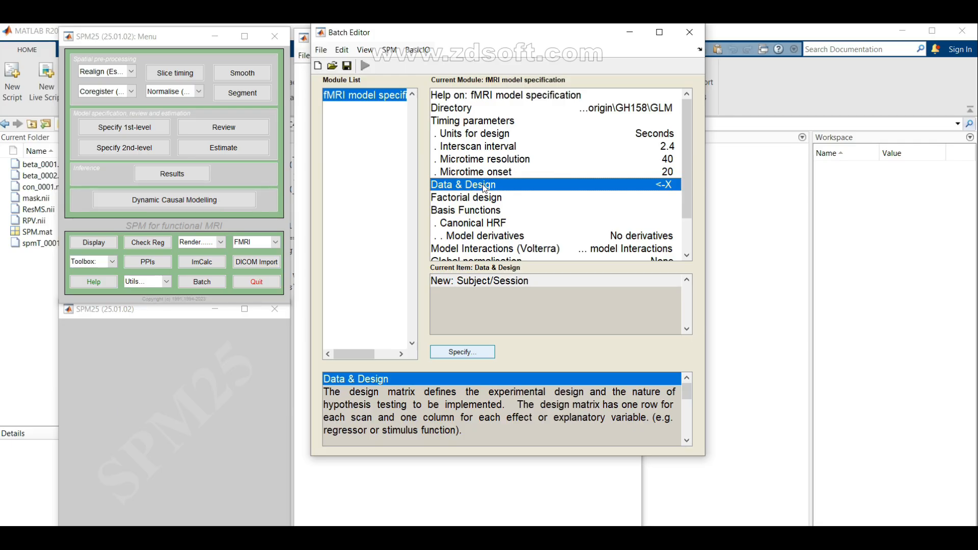
click(480, 281)
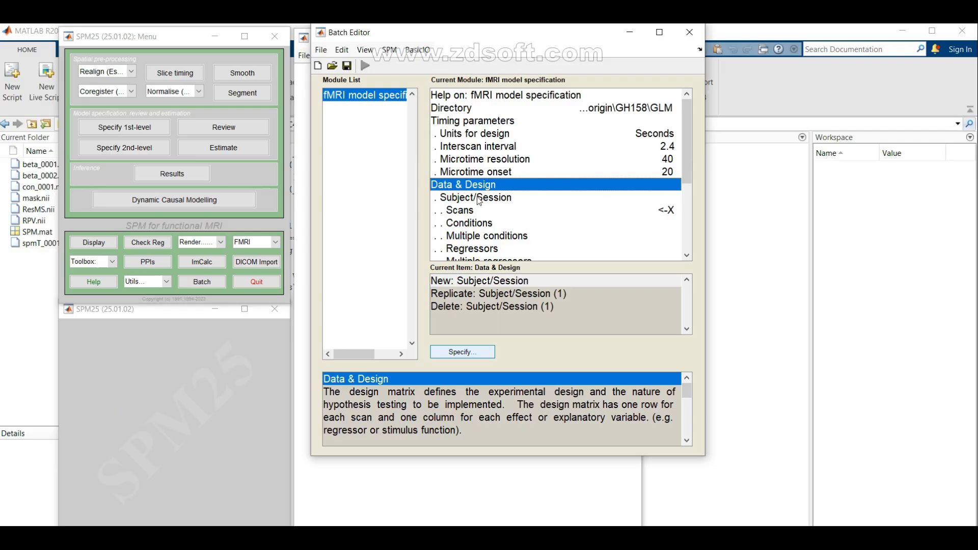
click(467, 216)
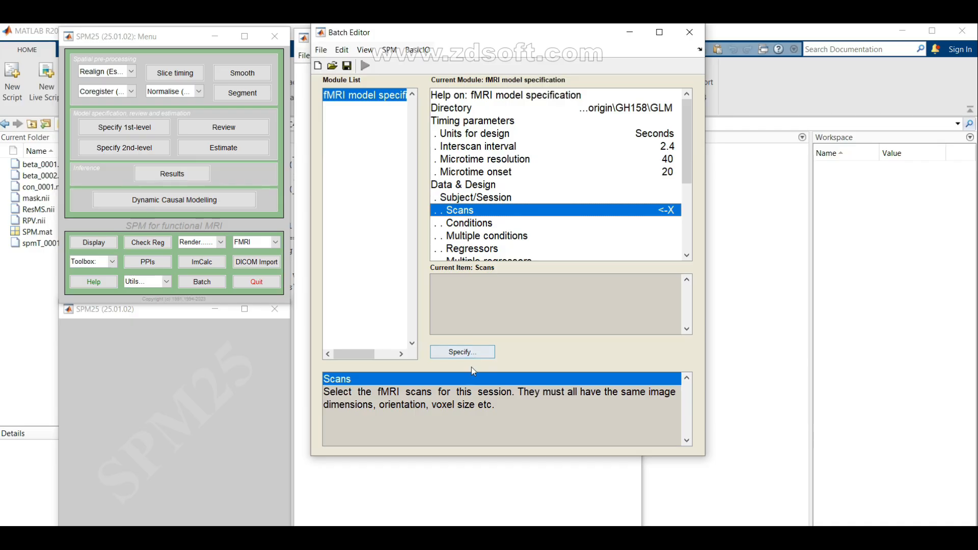
click(472, 353)
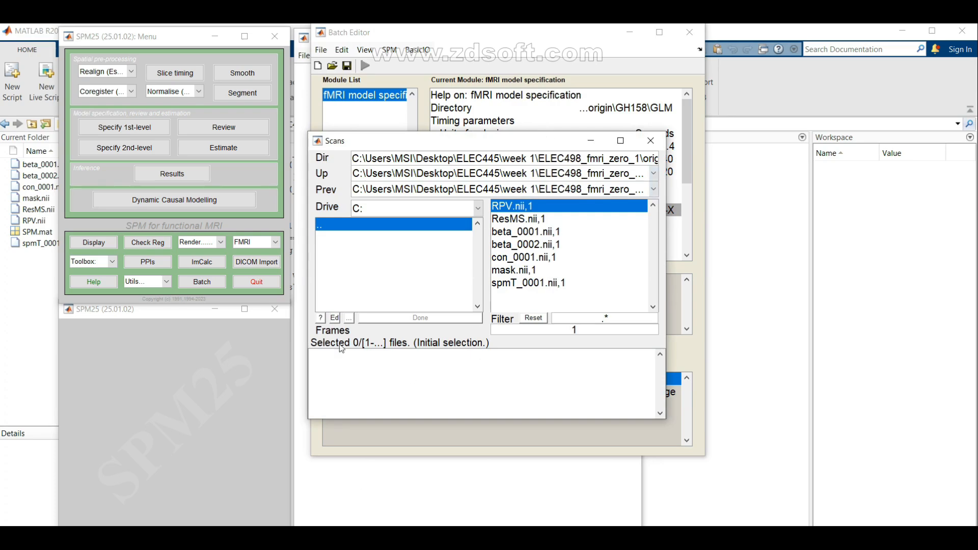
click(339, 226)
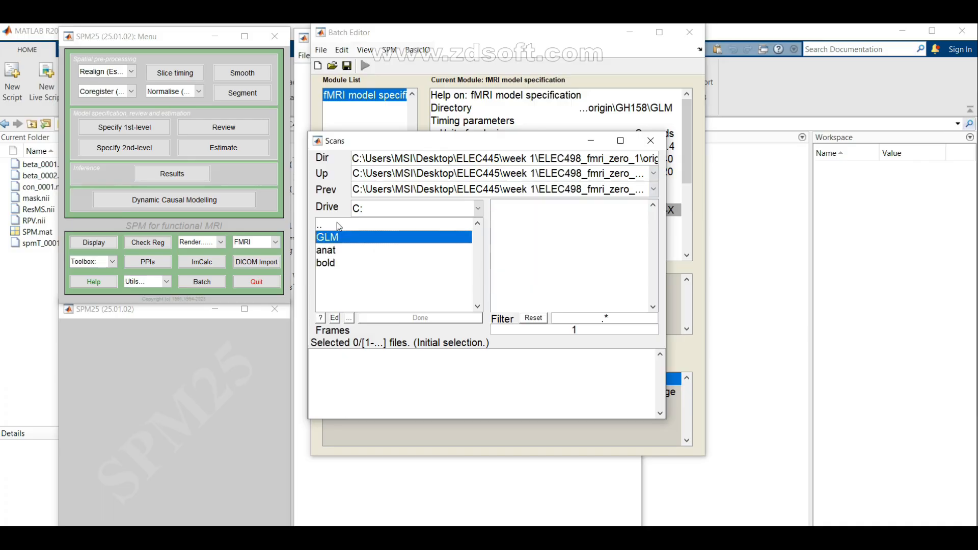
click(330, 263)
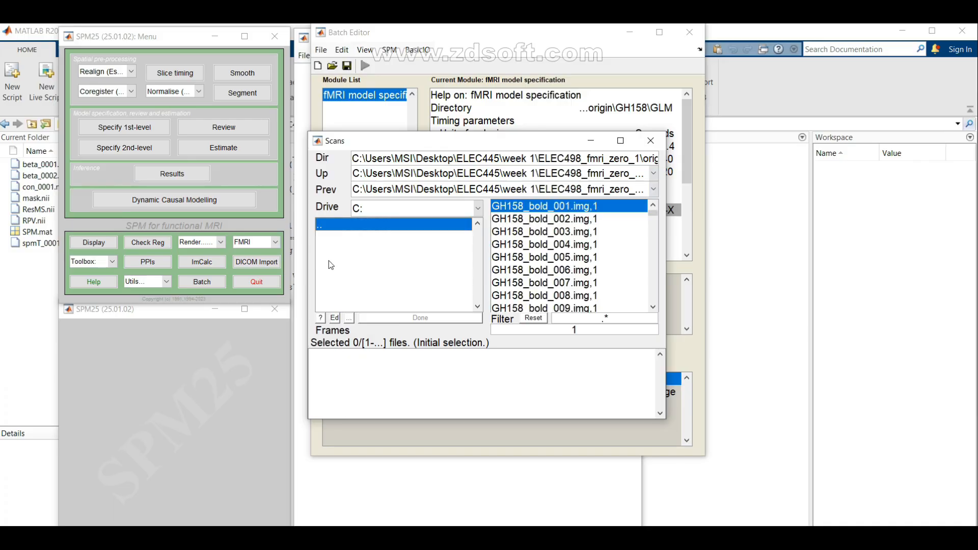
click(598, 320)
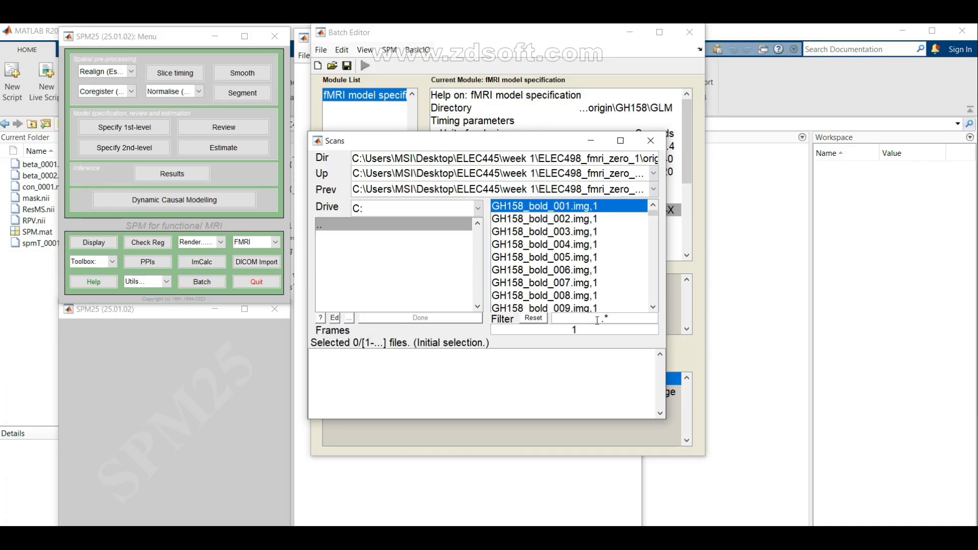
text(s)
key(Return)
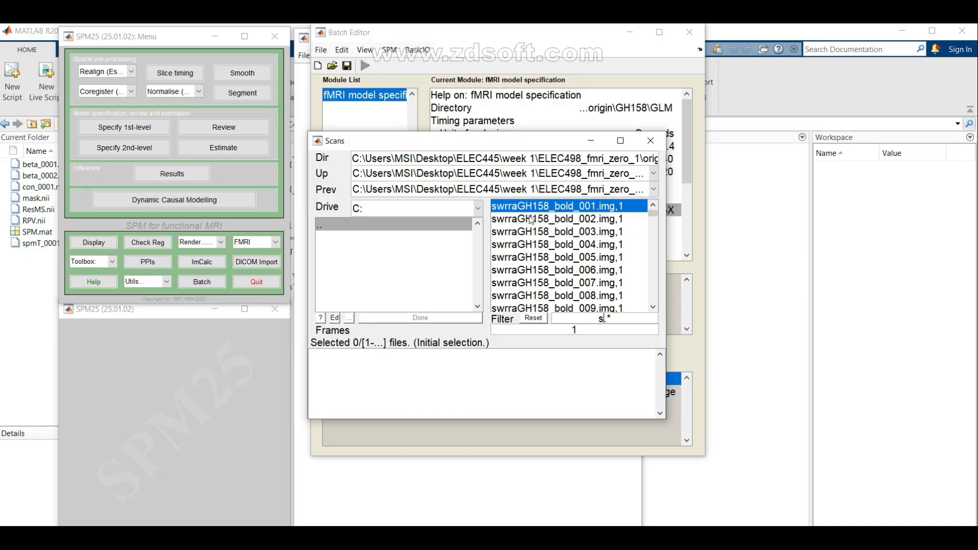
right_click(571, 206)
click(589, 213)
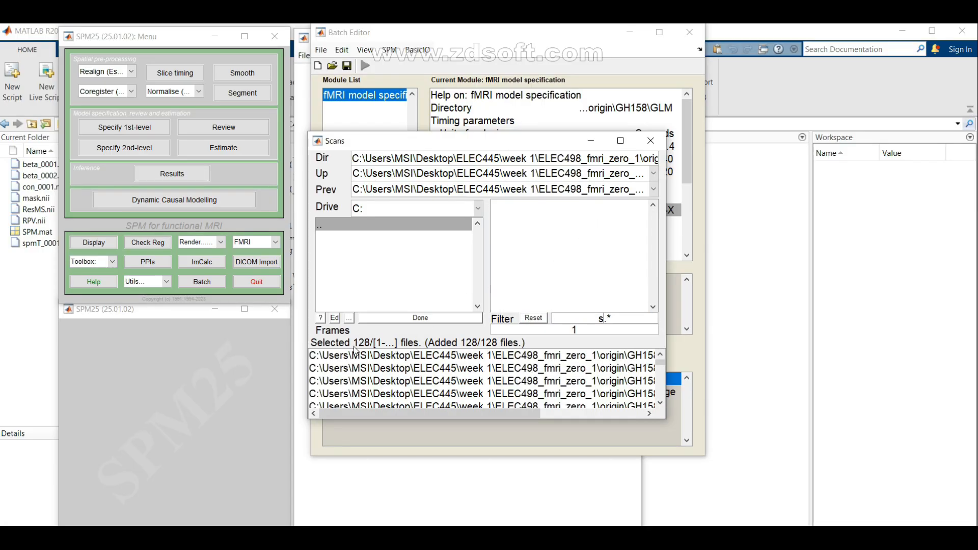
click(420, 319)
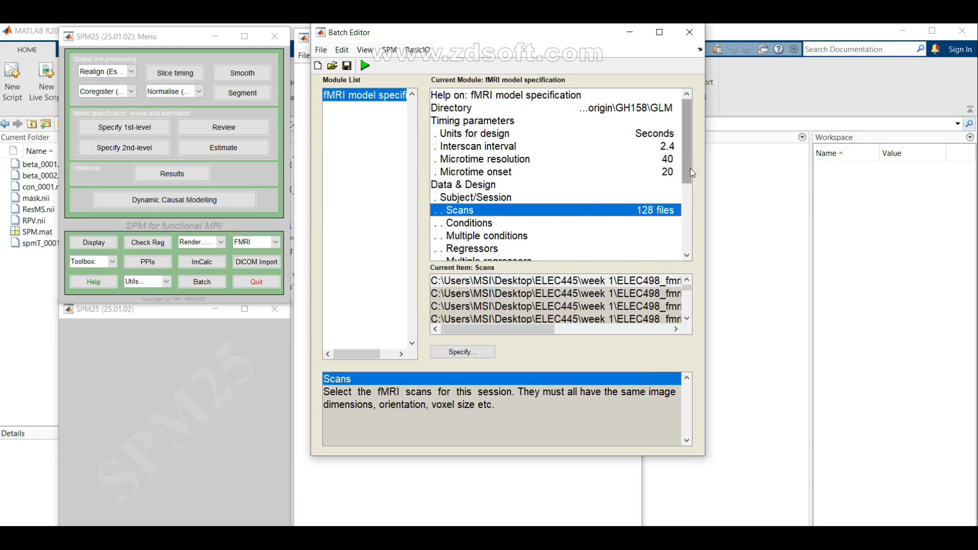
Add a new condition to the session's Conditions
drag(689, 169, 692, 202)
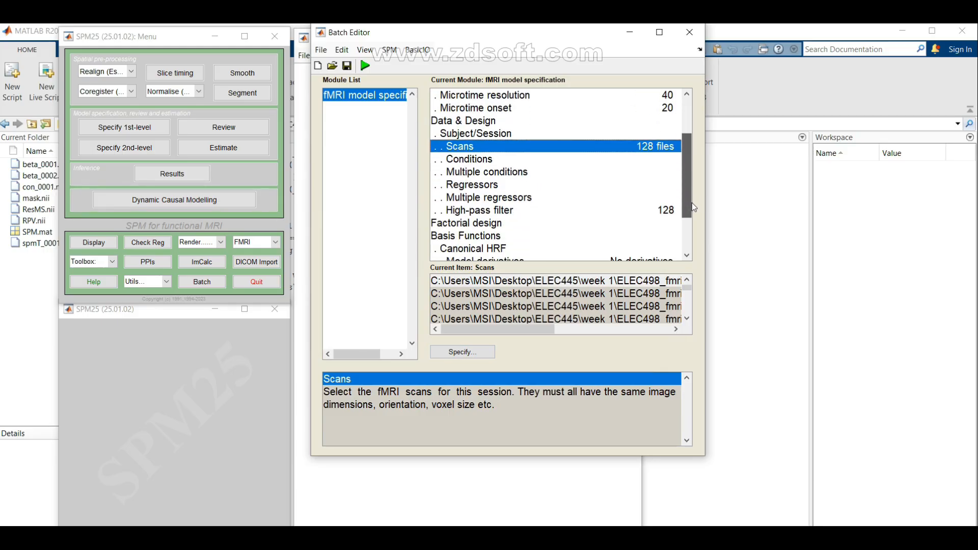
click(481, 160)
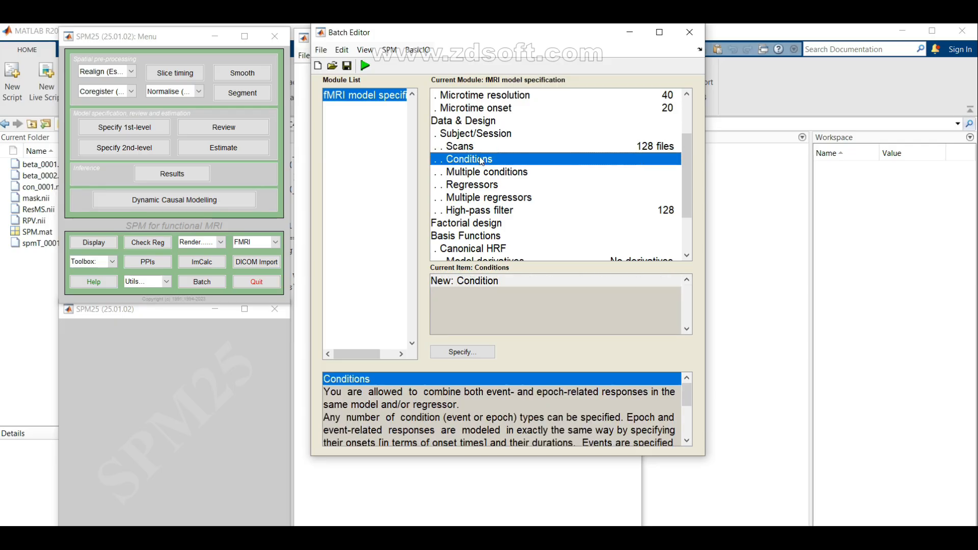
double_click(472, 281)
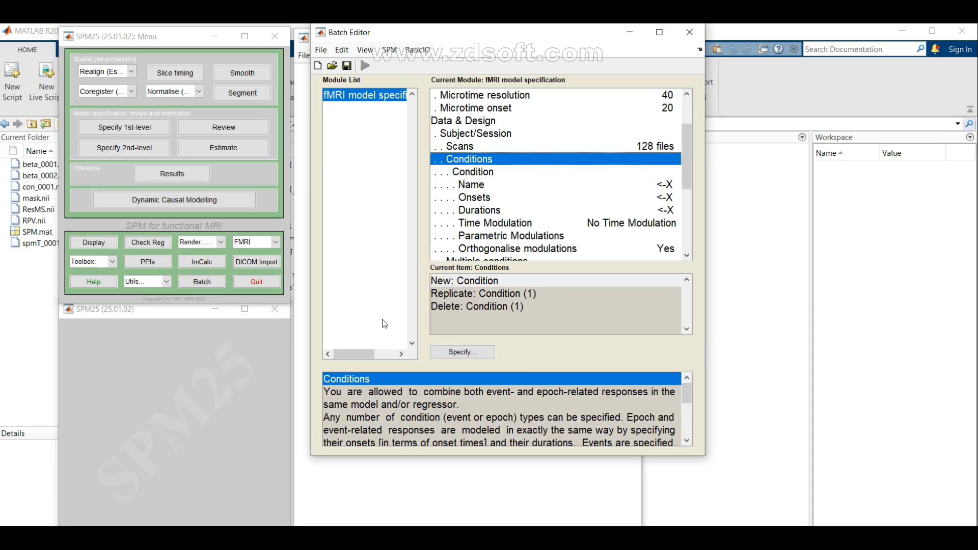
Switch to File Explorer and search the GH158 bold folder for "csv"
key(alt+Tab)
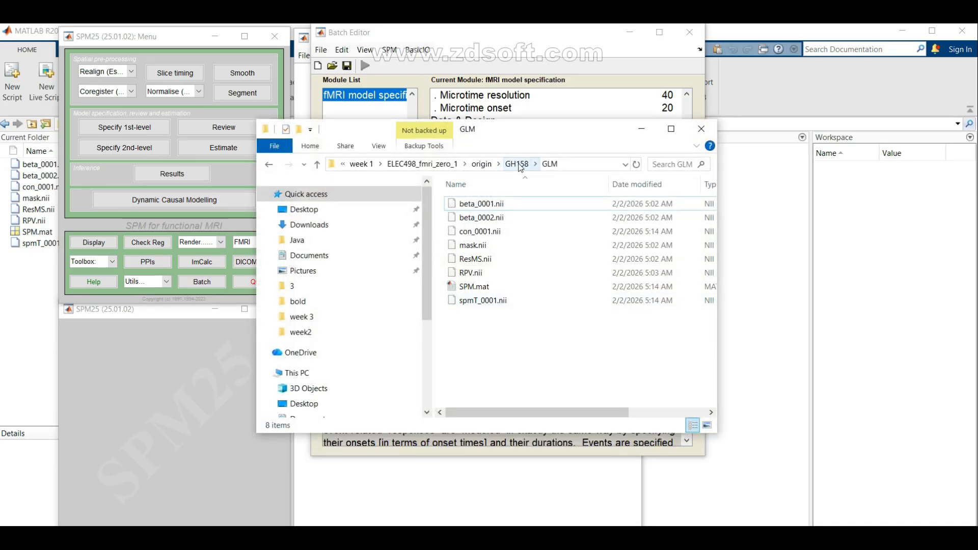
click(521, 164)
double_click(466, 218)
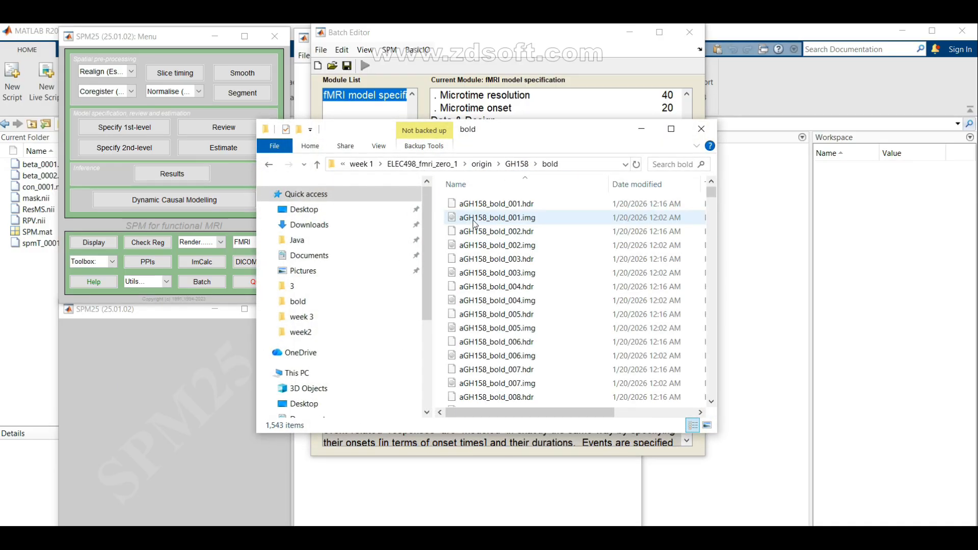
click(683, 165)
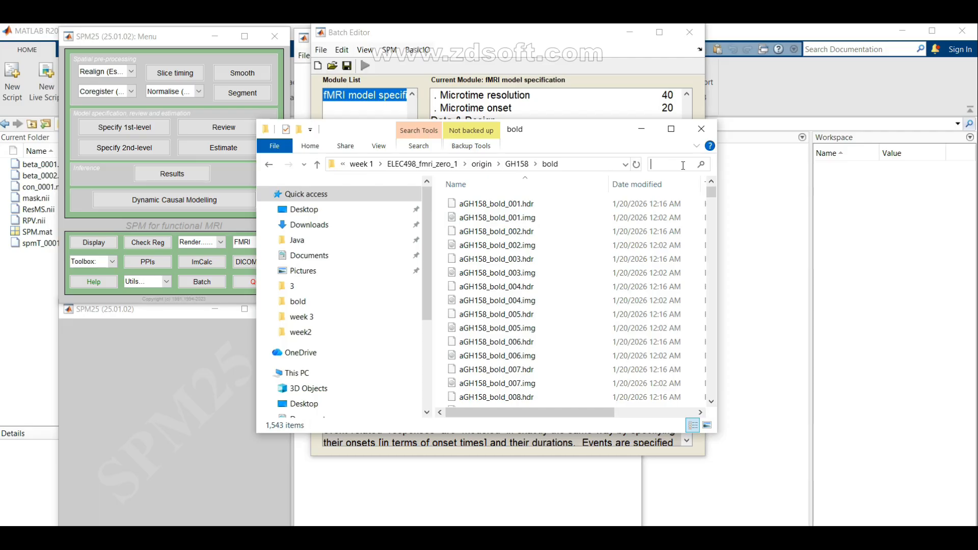
text(csv)
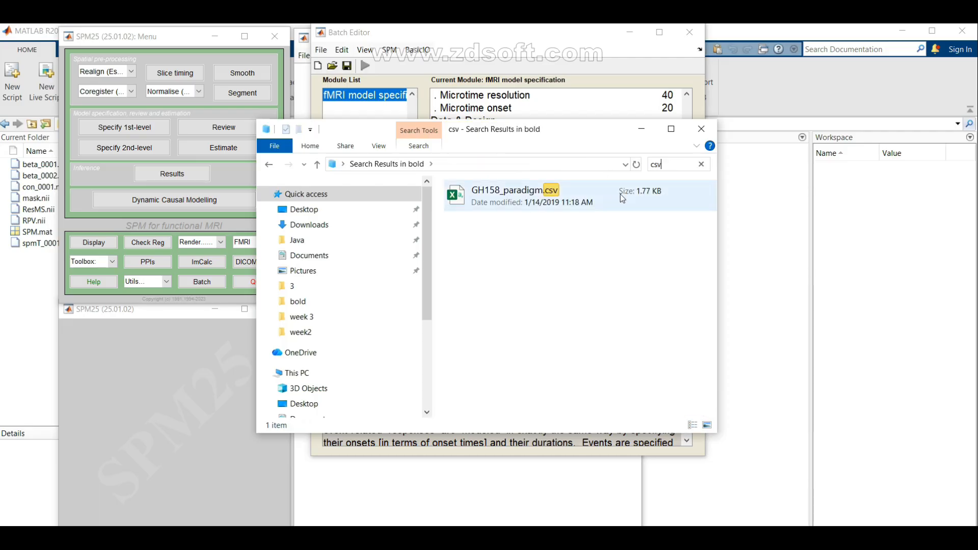
Open GH158_paradigm.csv in Excel, read the condition name in its first row, and return to the SPM25 Batch Editor
double_click(610, 198)
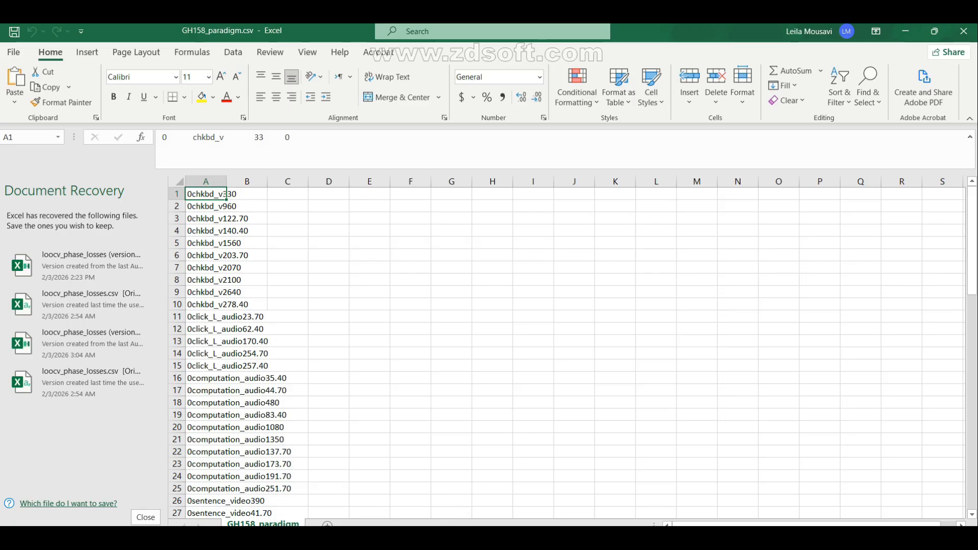
double_click(210, 194)
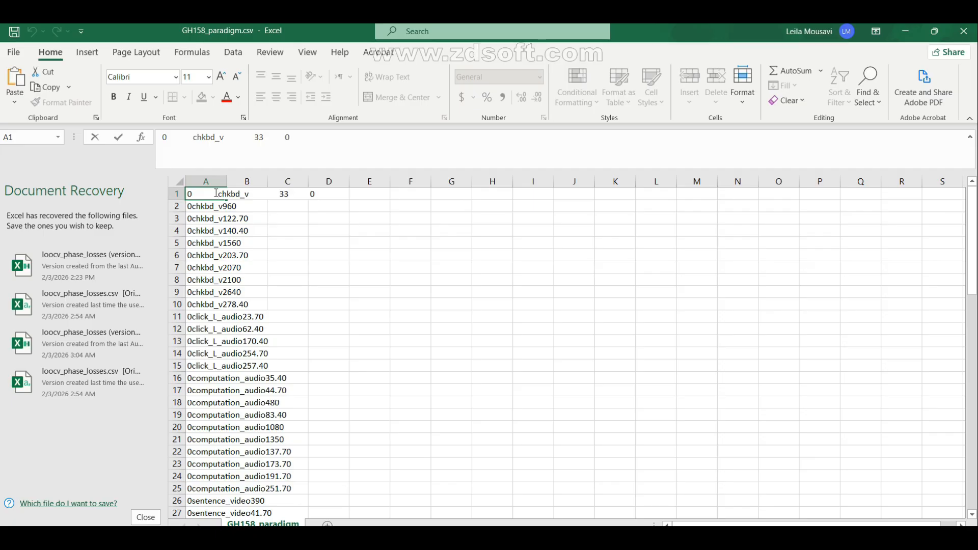
mouse_move(216, 193)
mouse_down()
mouse_move(250, 194)
mouse_move(218, 194)
mouse_up()
click(252, 195)
click(910, 36)
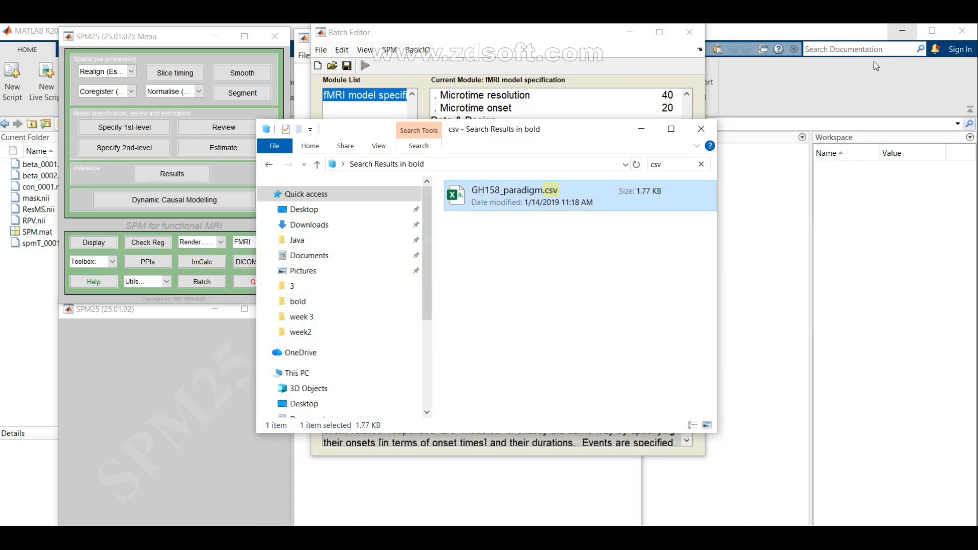
click(646, 136)
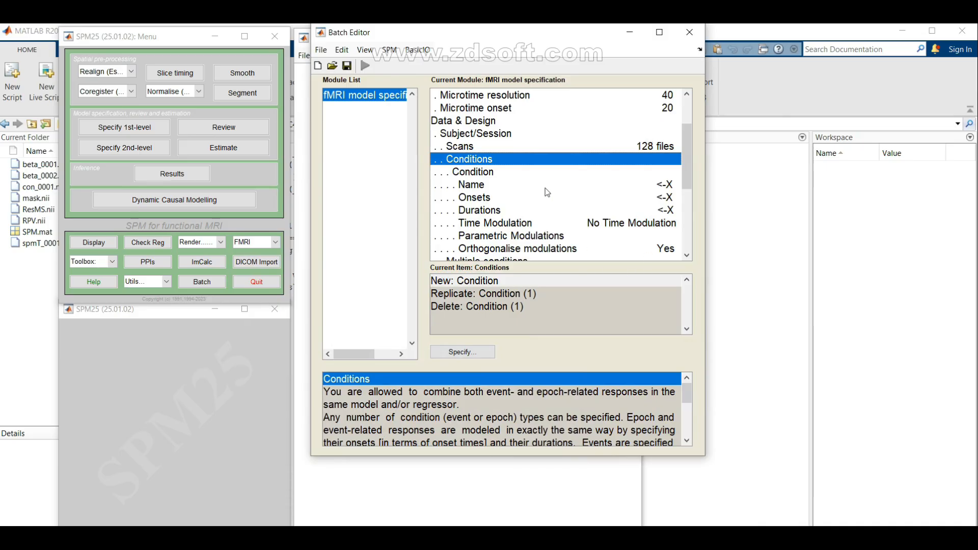
Name the session's new condition chkbd_v
click(666, 186)
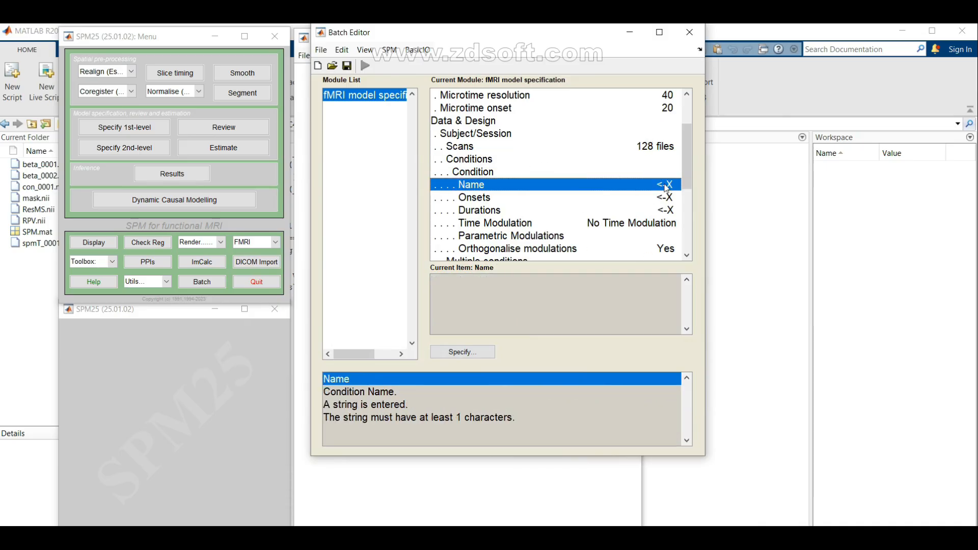
click(476, 351)
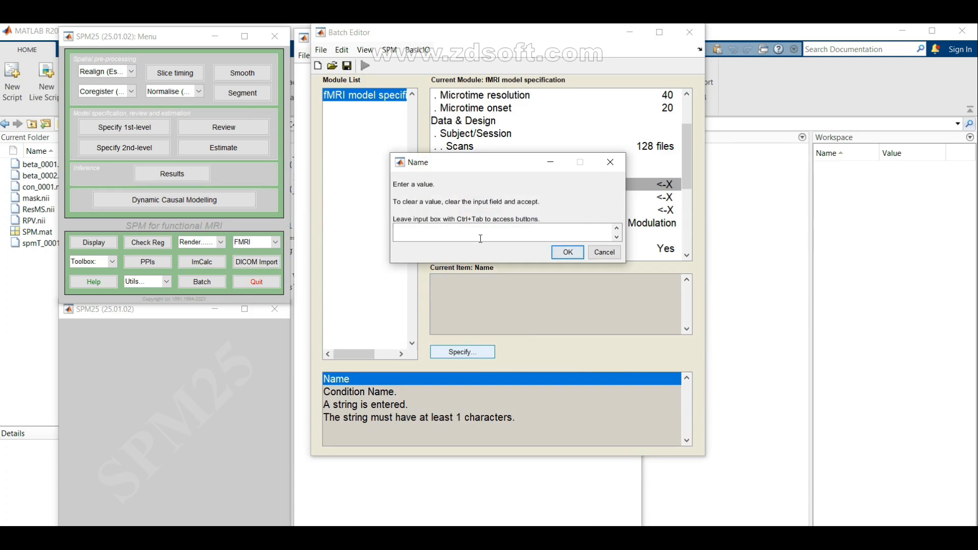
text(chkbd_v)
click(564, 252)
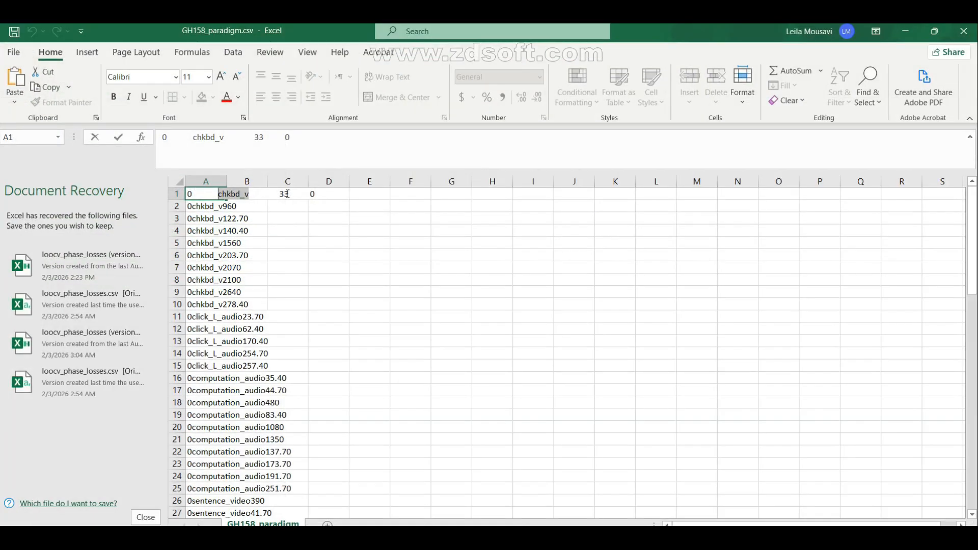
Examine the onset values in the first two chkbd_v rows of GH158_paradigm.csv in Excel
double_click(285, 194)
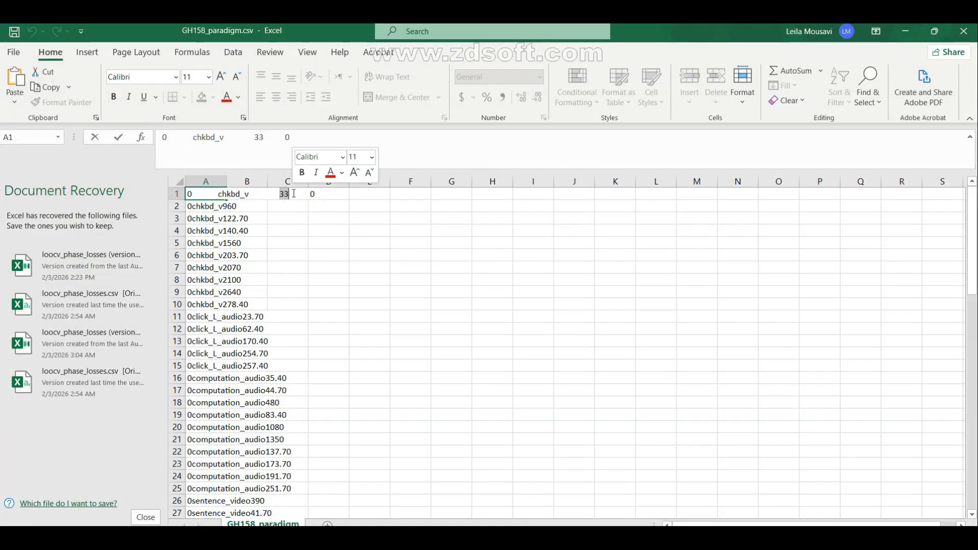
click(176, 206)
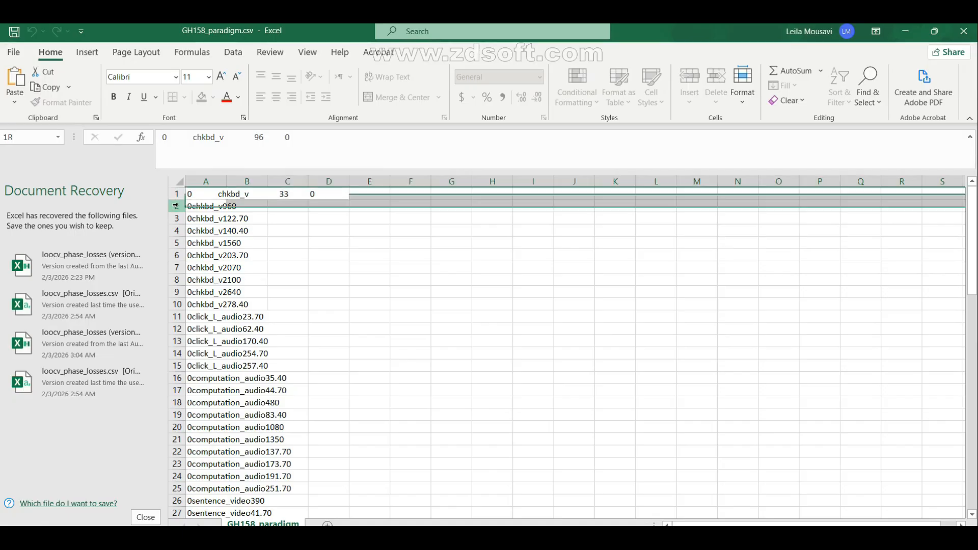
double_click(203, 205)
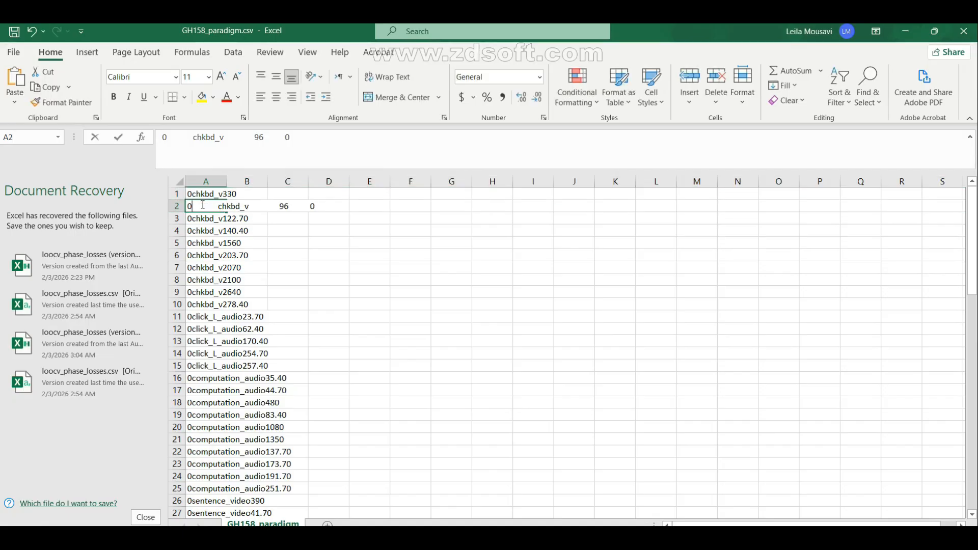
double_click(282, 206)
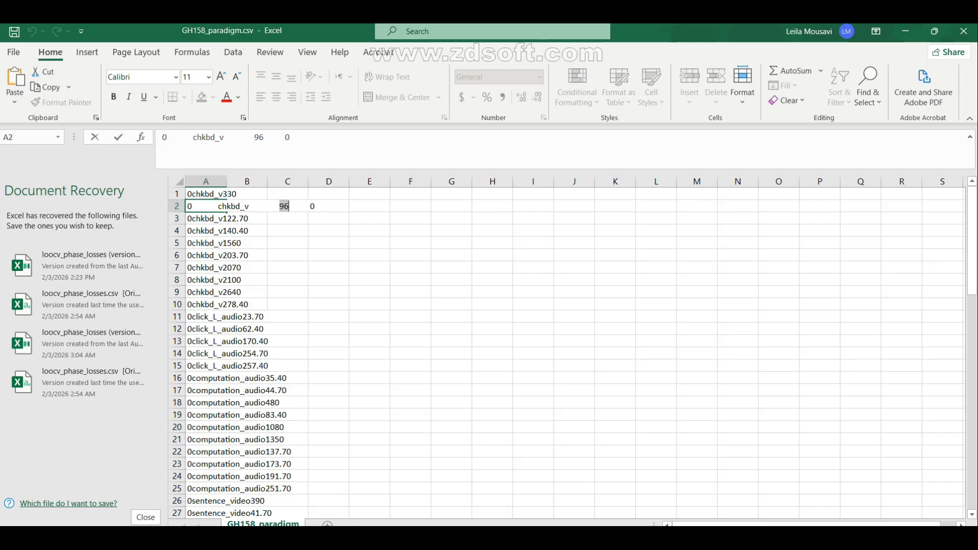
click(662, 489)
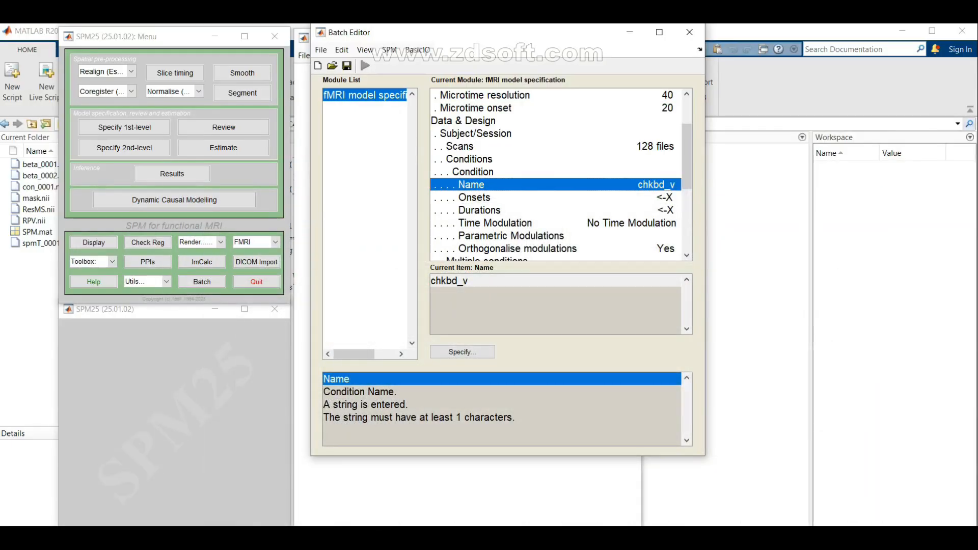
Enter 33, 96, 122.7, 140.4 and 156 as the first five onsets of the chkbd_v condition in the SPM25 Batch Editor
click(666, 201)
click(466, 352)
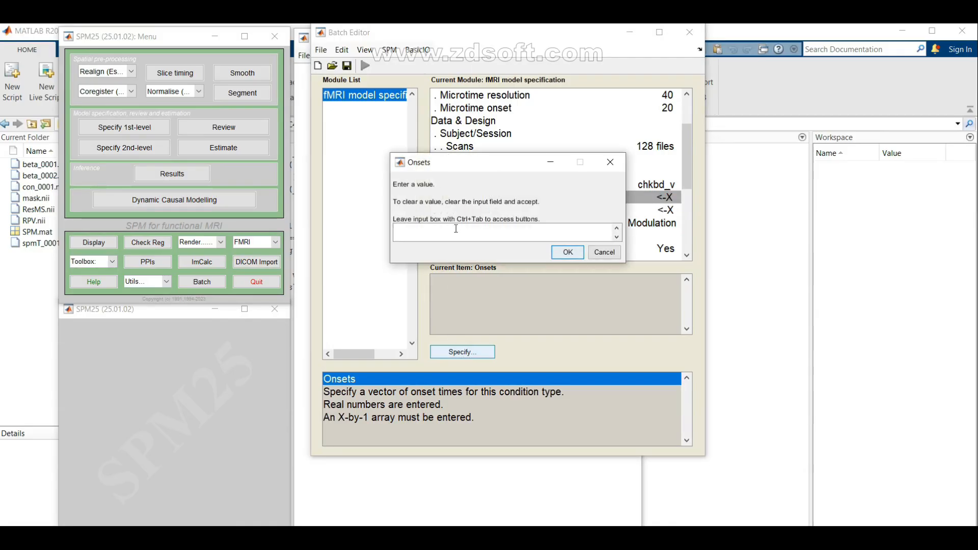
text(33)
text(,)
text(96)
text(,1)
text(22)
text(,)
text(7)
text(,14)
text(0.4)
text(,15)
text(6)
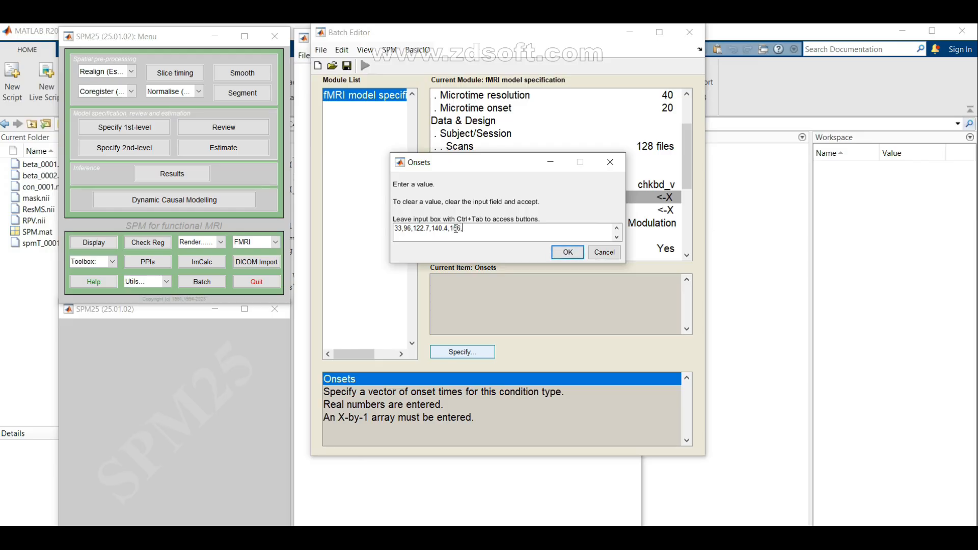
Add the onsets 203.7, 207, 210, 264 and 278.4, check them against the paradigm file in Excel, and accept the onset vector
text(,203)
text(,207)
key(BackSpace)
text(3.7)
key(BackSpace)
key(BackSpace)
key(BackSpace)
key(BackSpace)
key(BackSpace)
key(BackSpace)
text(7)
text(,20)
text(210)
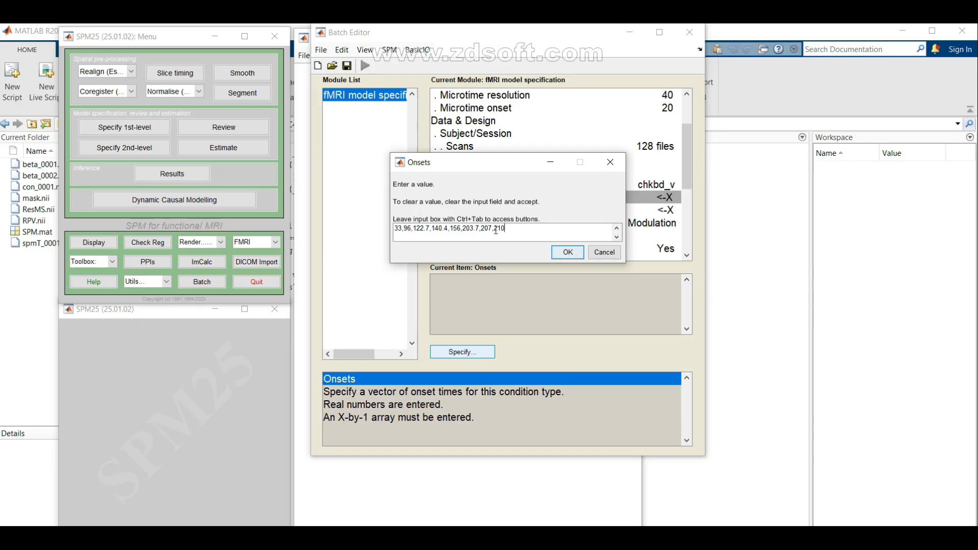
text(,264,278.4)
click(567, 252)
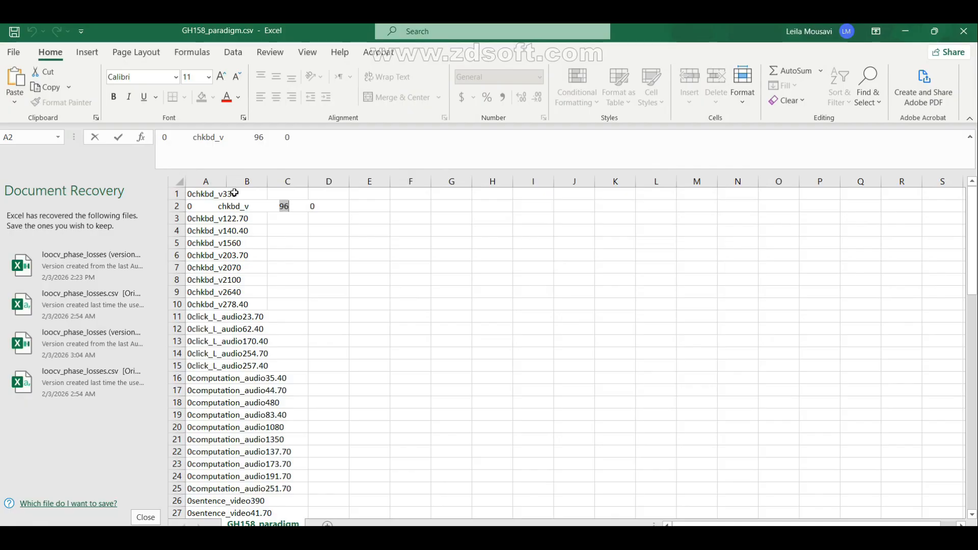
click(178, 306)
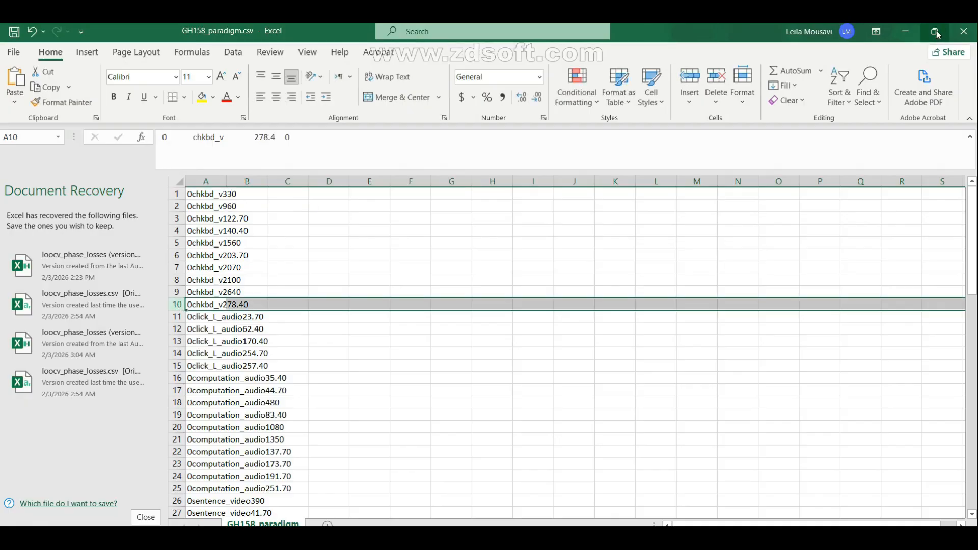
click(912, 29)
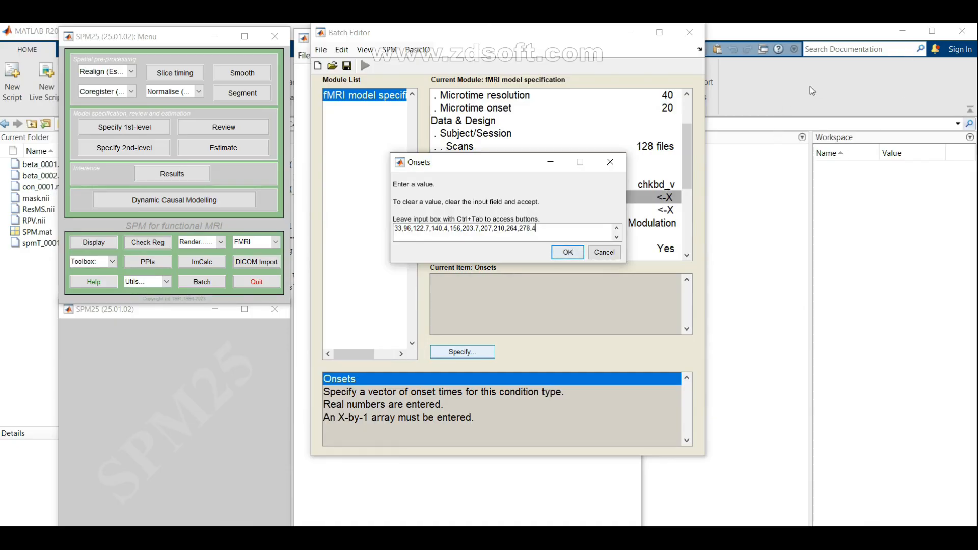
click(567, 253)
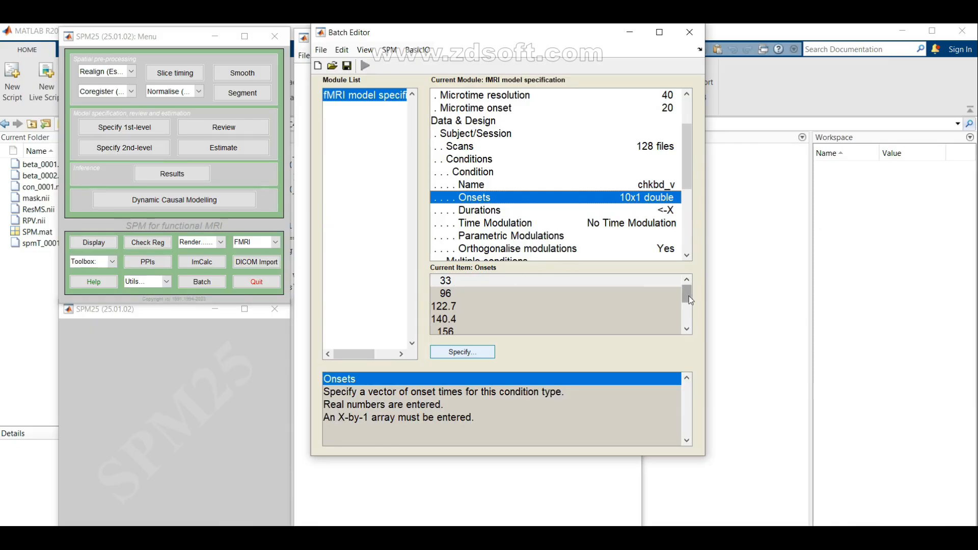
mouse_move(688, 295)
mouse_down()
mouse_move(690, 326)
mouse_move(687, 298)
mouse_up()
Check the duration column of the paradigm file in Excel and set the chkbd_v condition's durations to 0
click(493, 212)
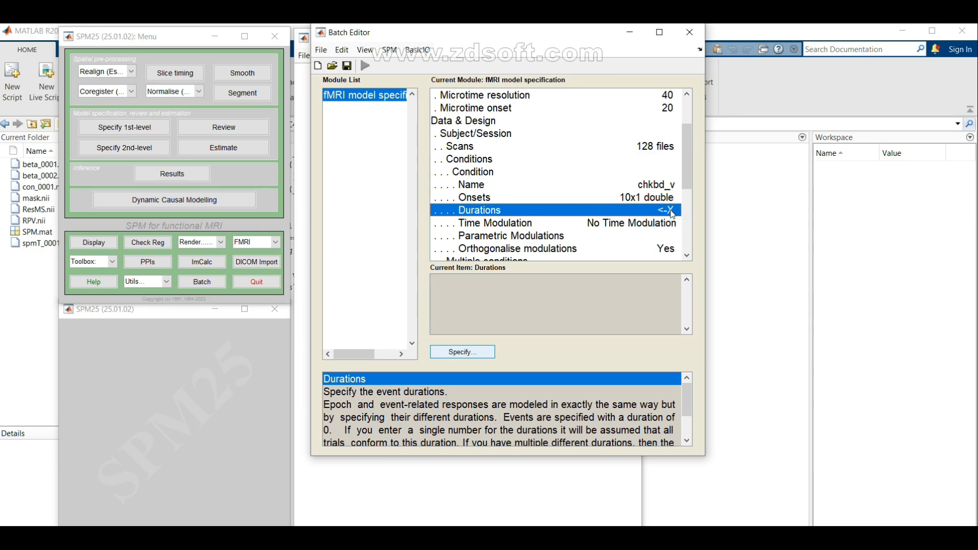
click(454, 352)
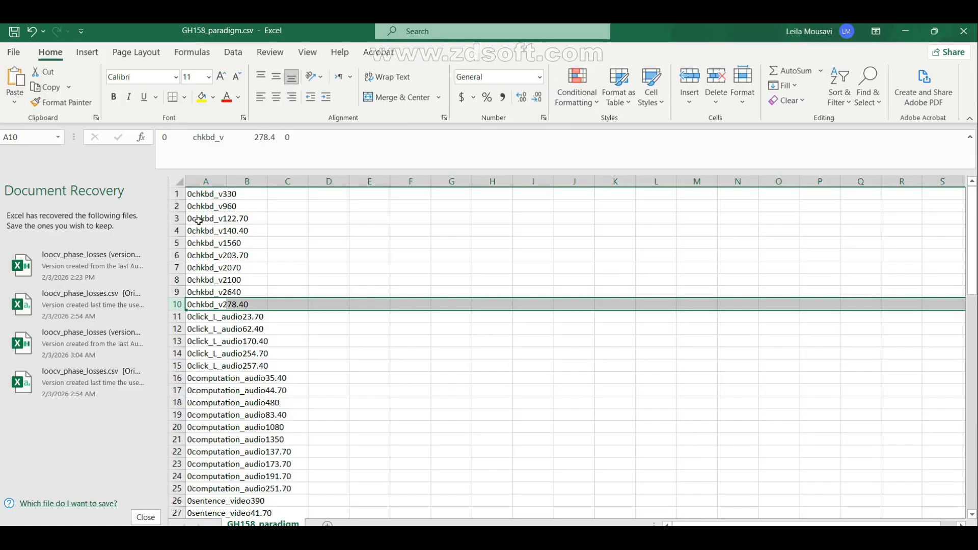
key(ctrl+Down)
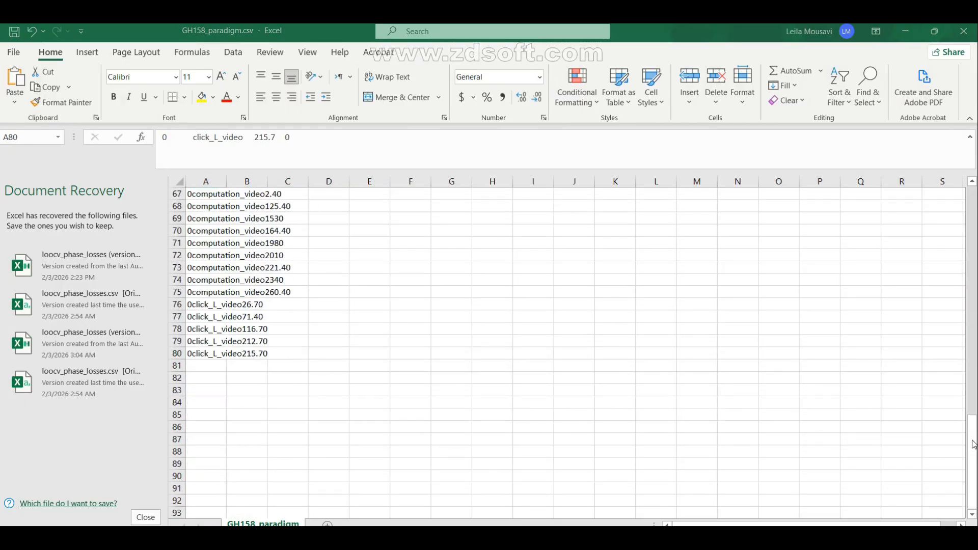
drag(972, 461, 958, 192)
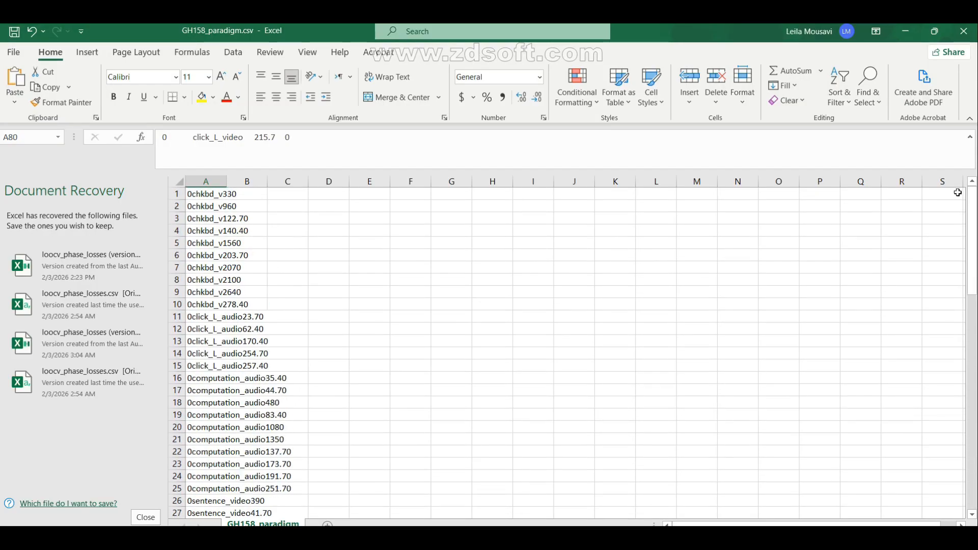
click(230, 218)
double_click(214, 219)
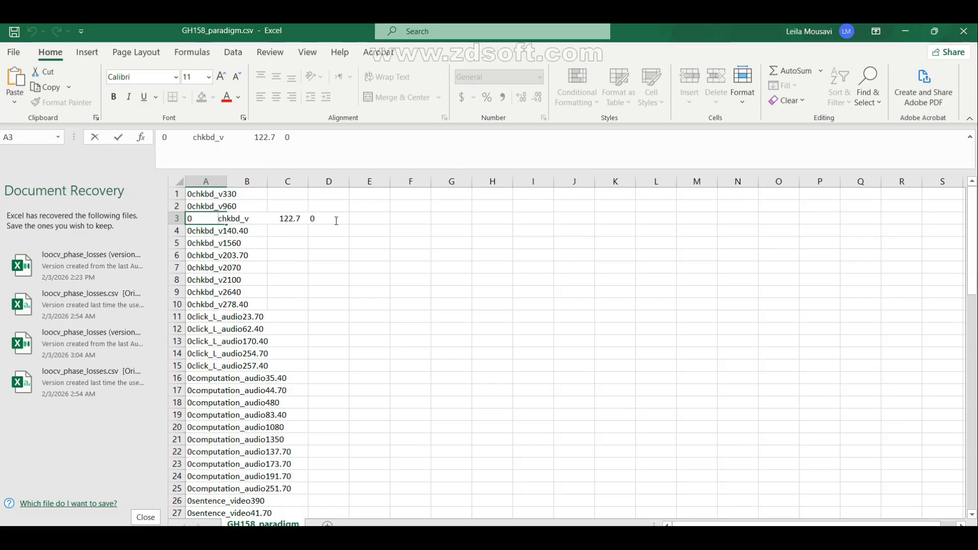
click(898, 30)
text(0)
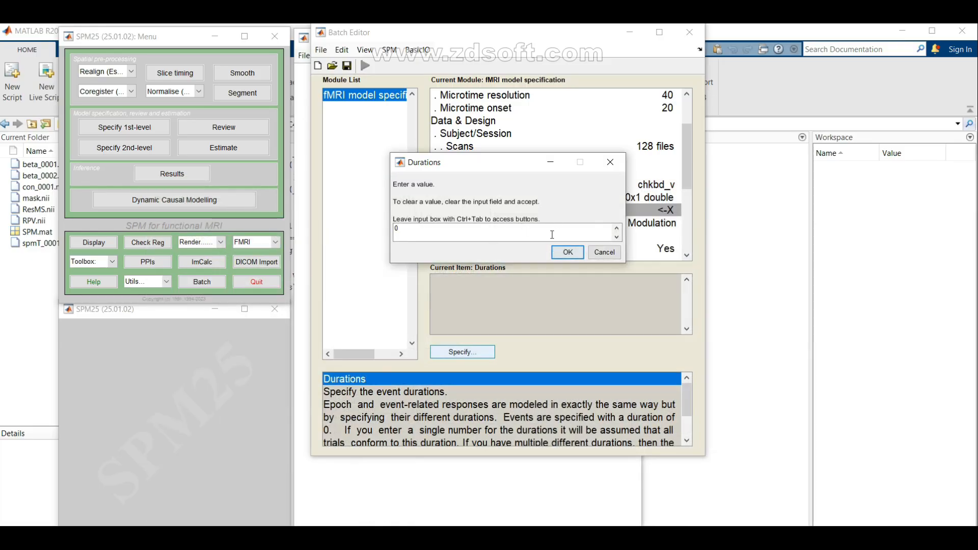
click(562, 253)
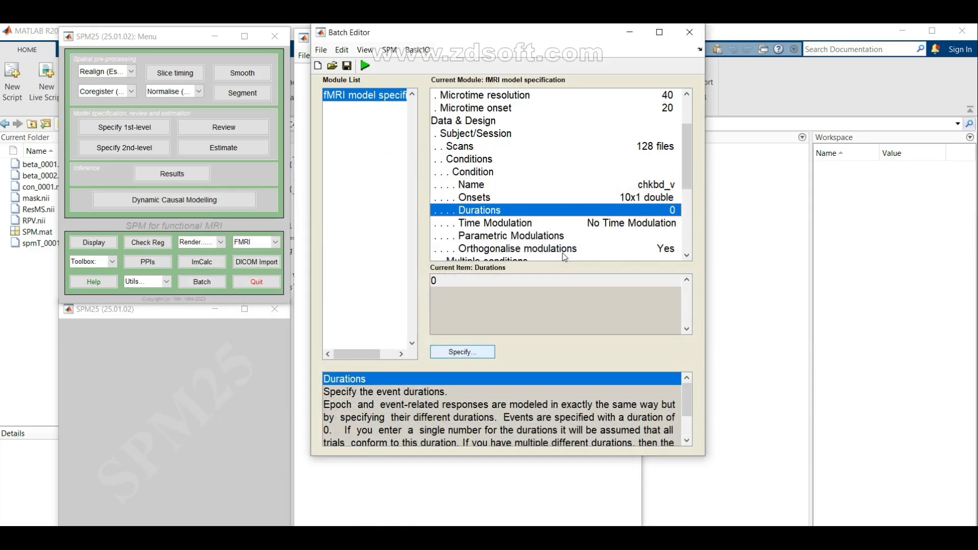
Review the remaining model settings down to serial correlations and minimize the Batch Editor
drag(686, 167, 689, 190)
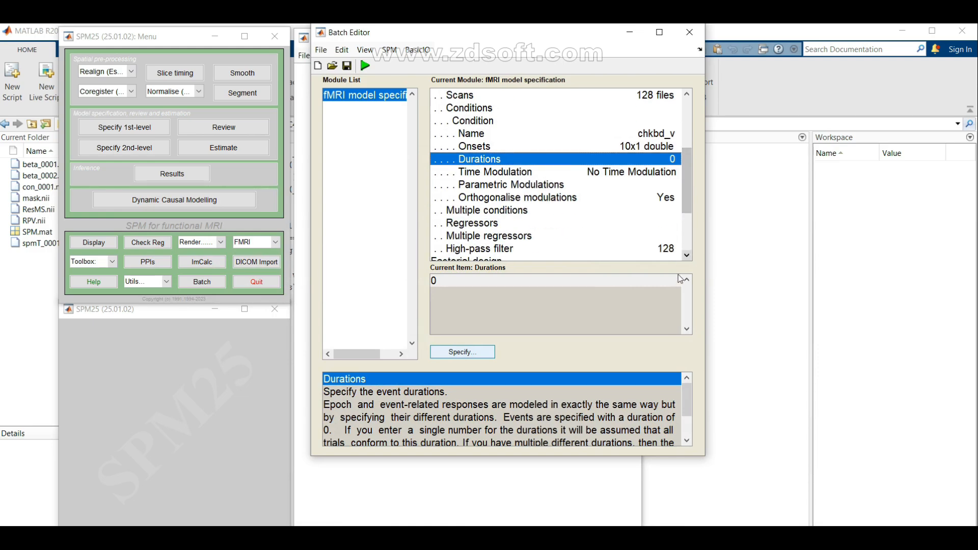
drag(690, 202, 691, 246)
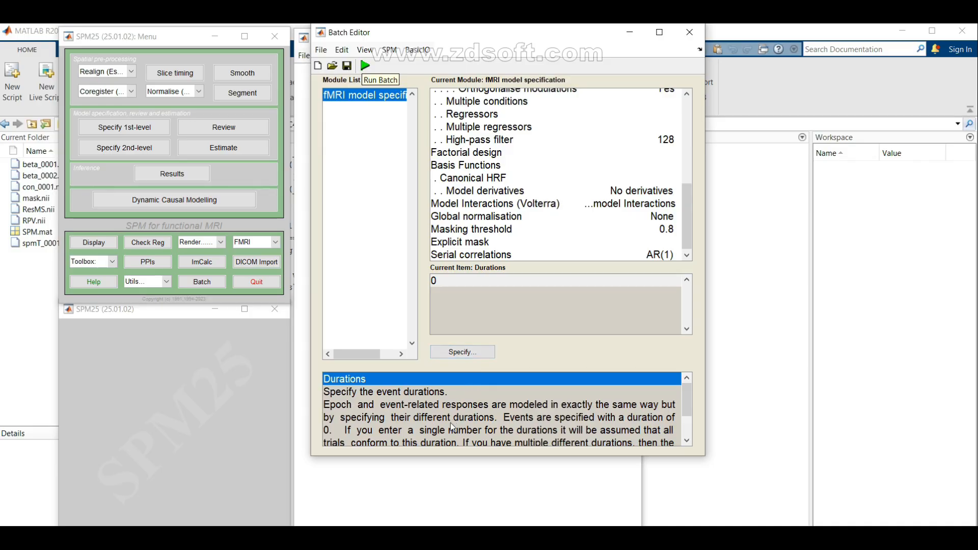
click(632, 33)
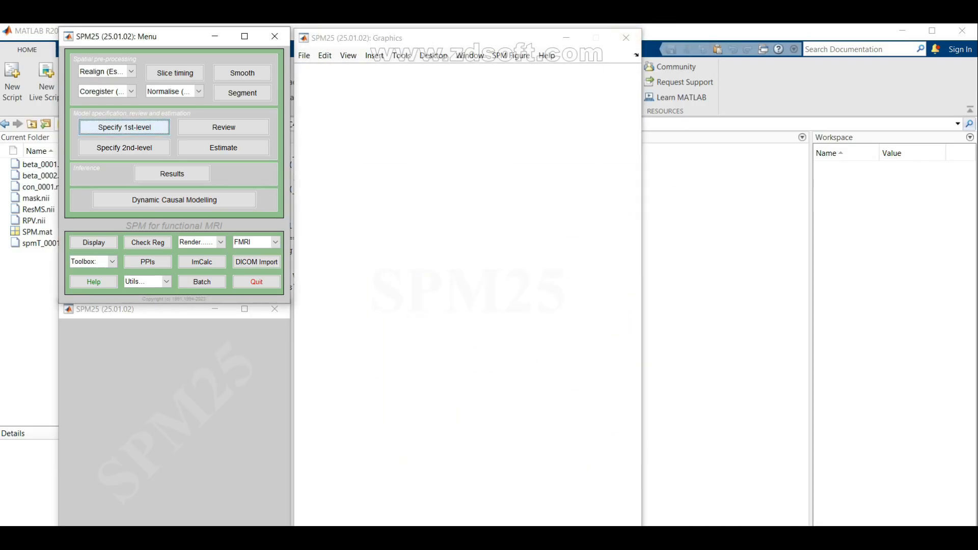
Switch to File Explorer, go back to the GH158 folder, and select SPM.mat in its GLM folder
mouse_move(260, 538)
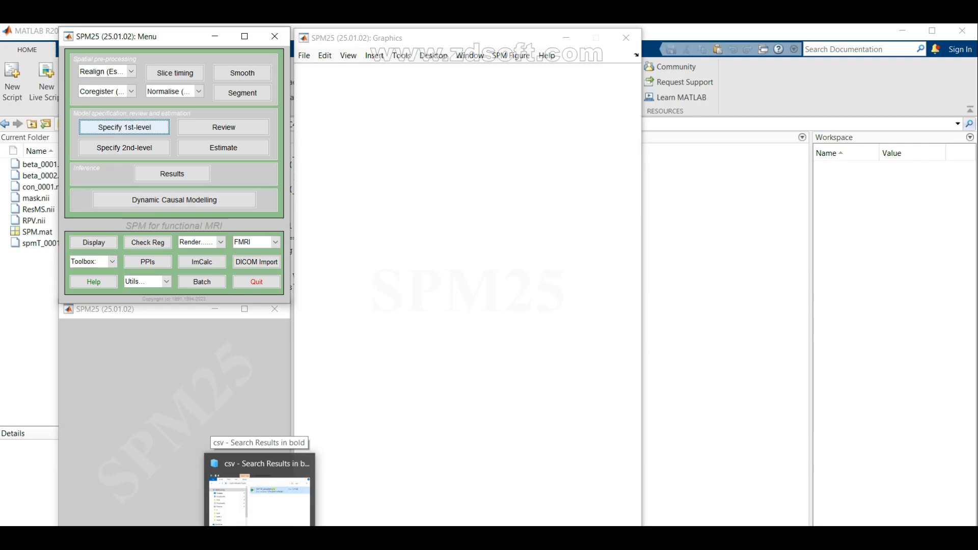
click(259, 538)
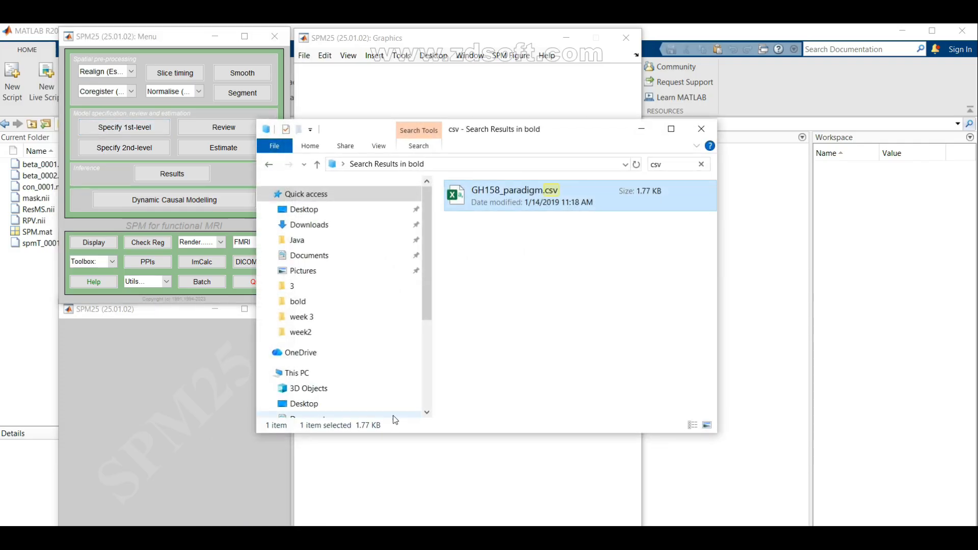
click(345, 166)
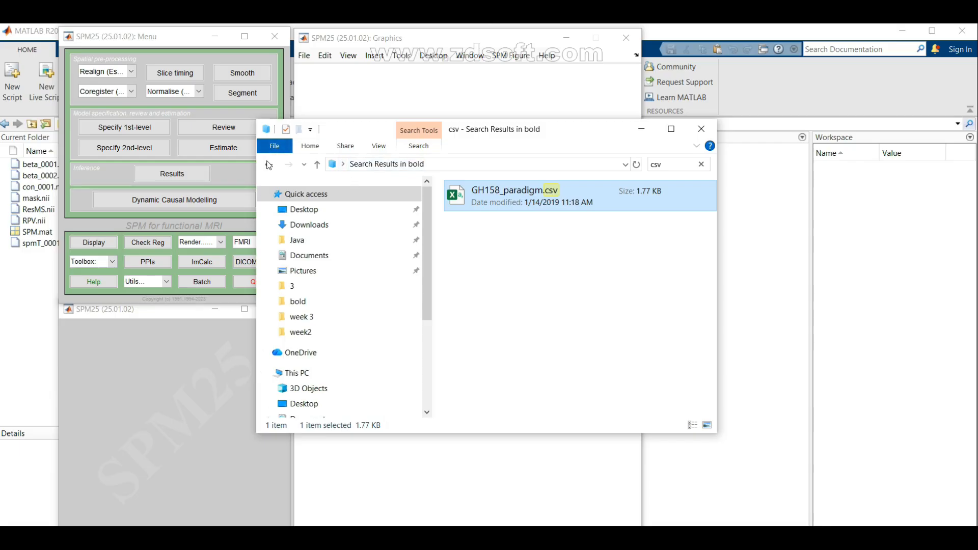
click(269, 164)
click(268, 164)
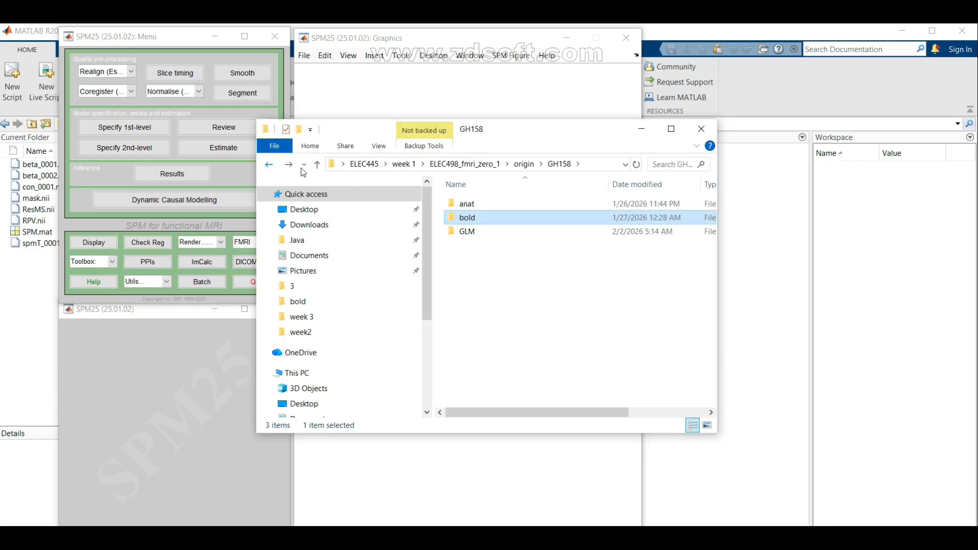
double_click(487, 240)
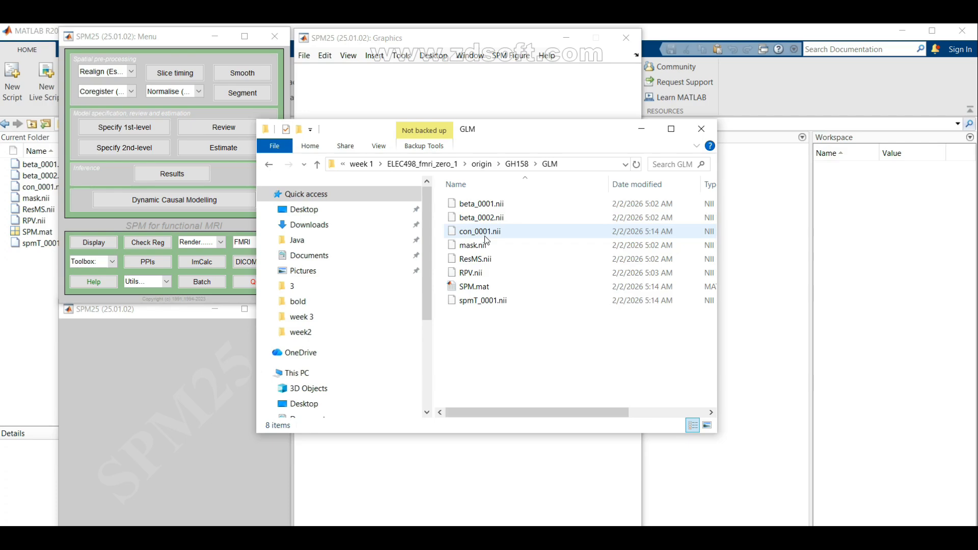
click(474, 289)
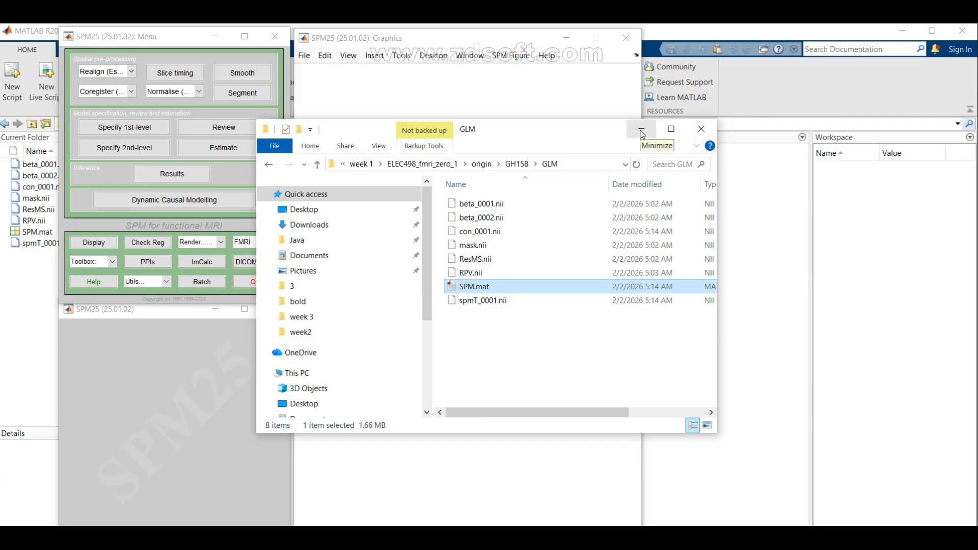
Minimize File Explorer and set up a model estimation that uses SPM.mat from the GH158 GLM folder
click(642, 133)
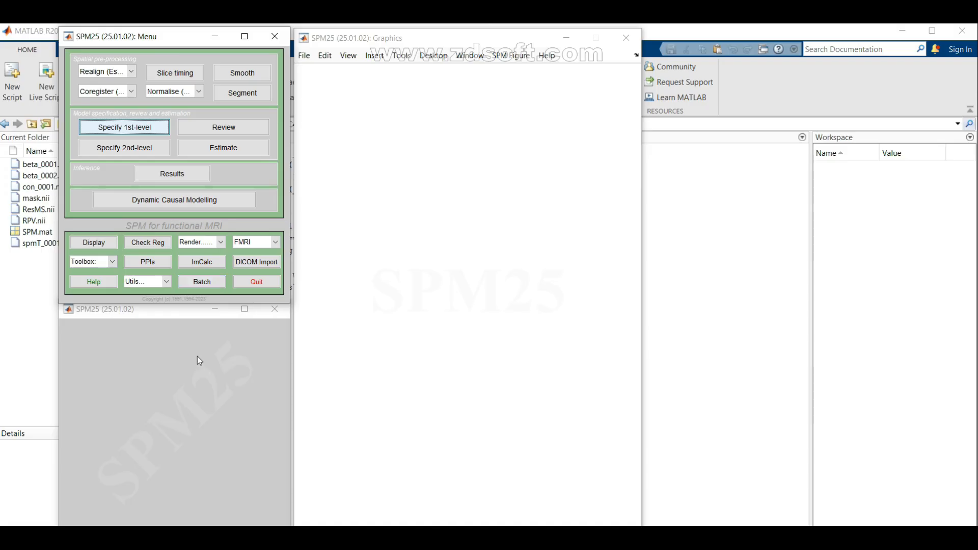
click(251, 147)
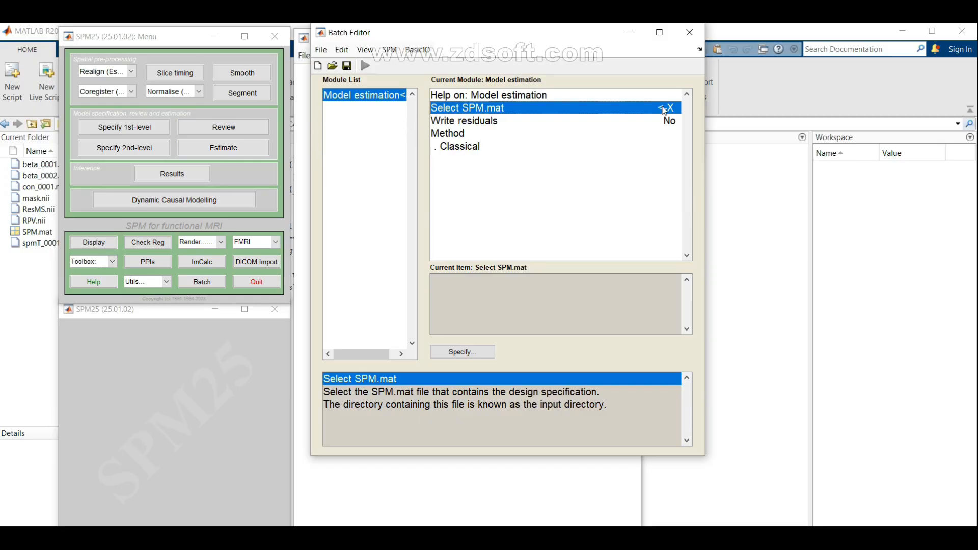
click(473, 357)
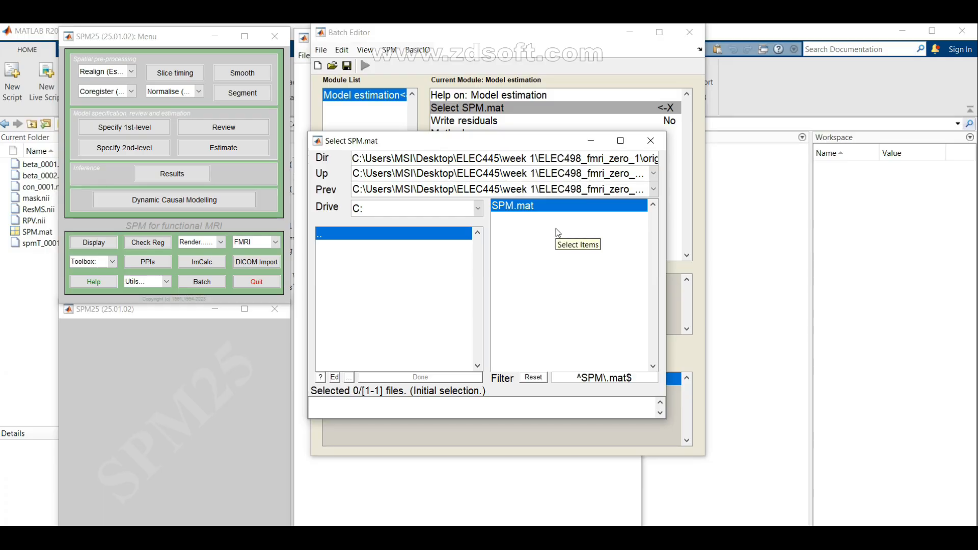
click(546, 206)
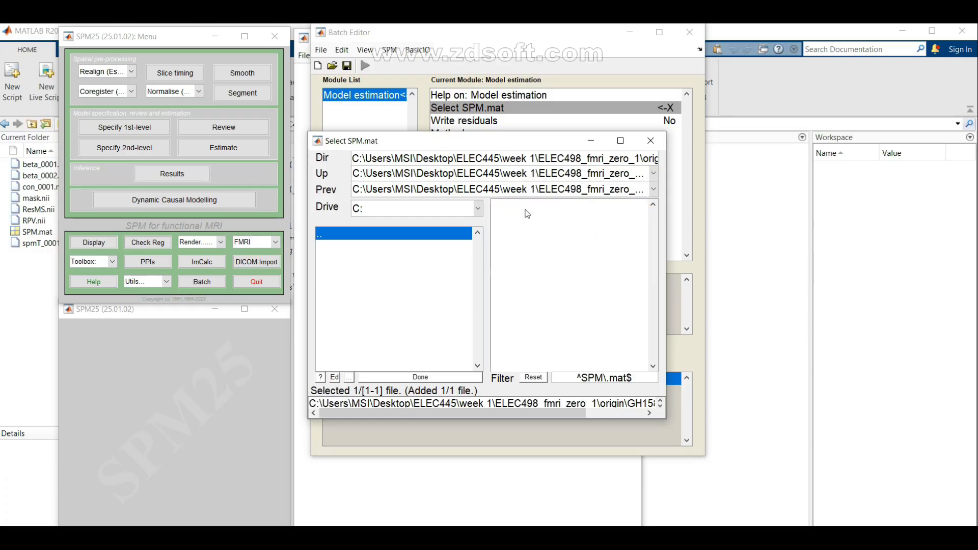
drag(502, 410, 585, 429)
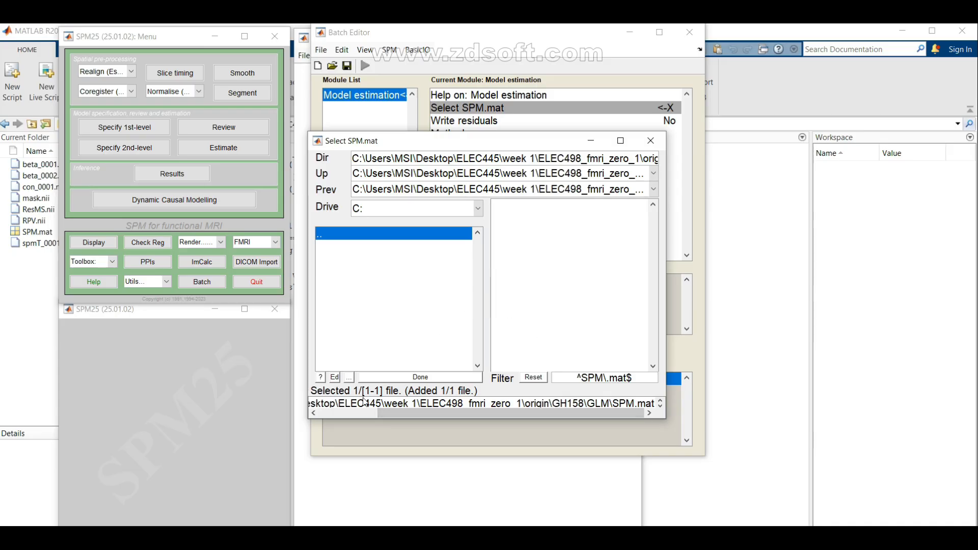
click(420, 376)
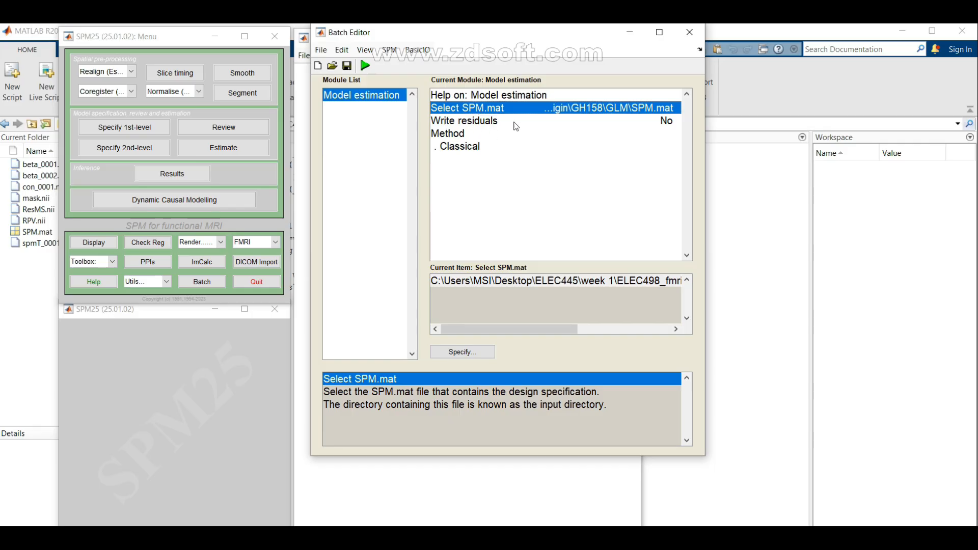
Check the estimation method options, minimize the Batch Editor, and view the slides after the Hands-on session title in PowerPoint
click(458, 135)
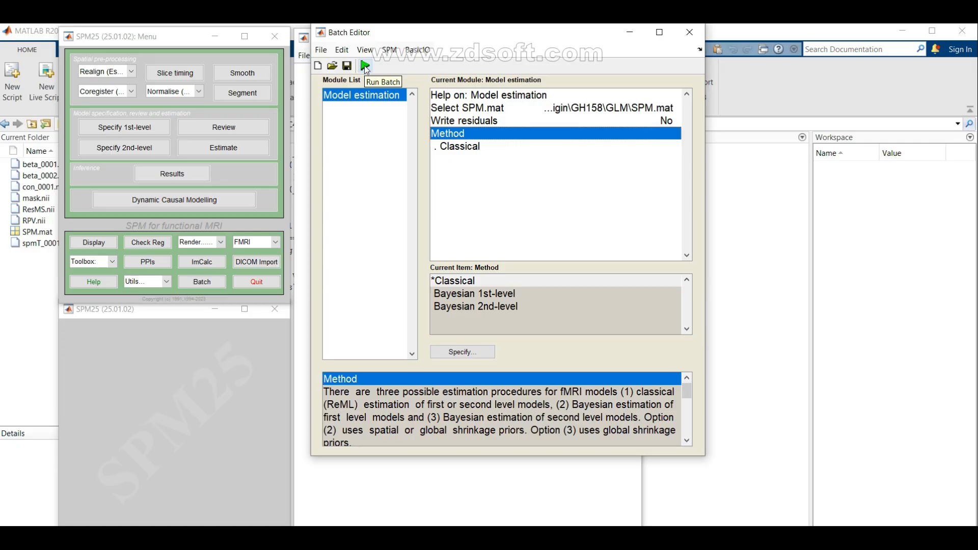
click(630, 37)
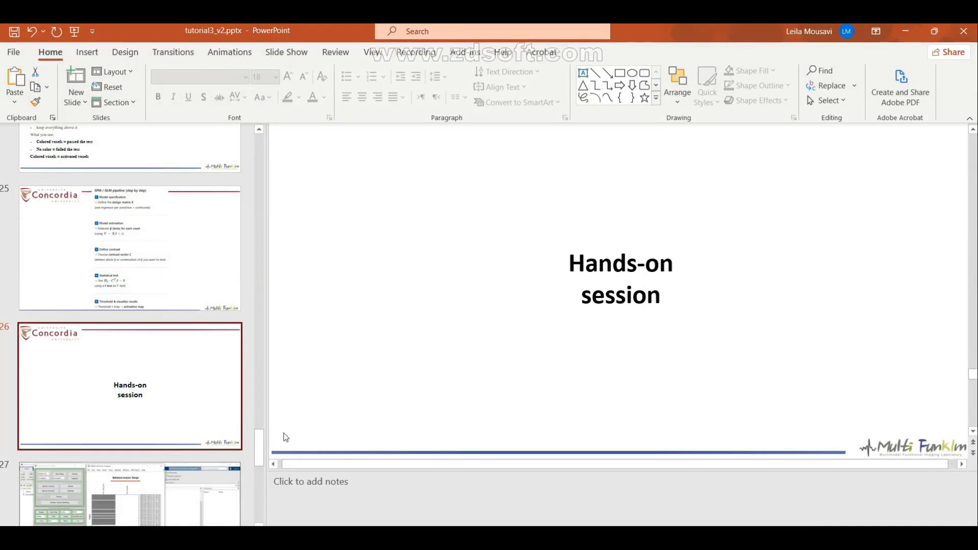
scroll(261, 434, down, 3)
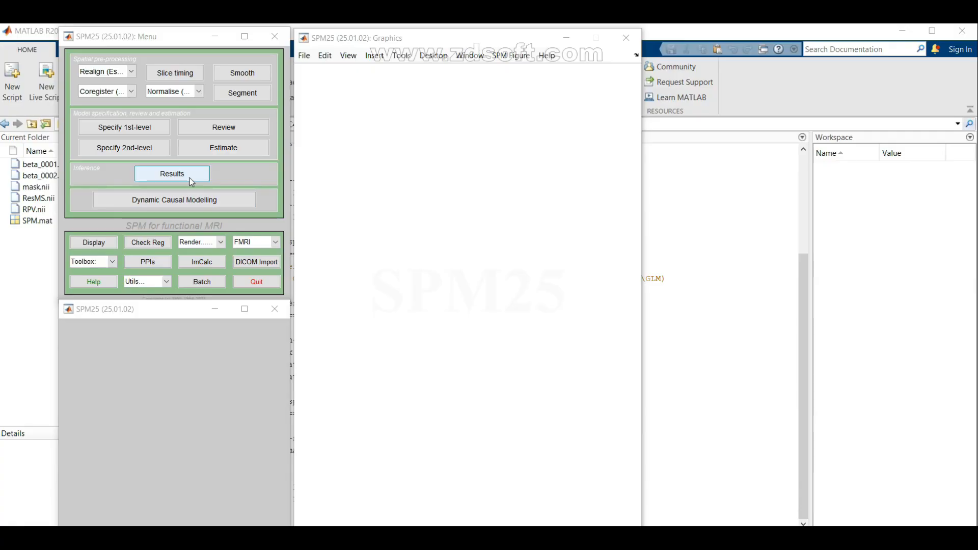
Start the SPM Results analysis with SPM.mat from the GH158 GLM folder
click(189, 178)
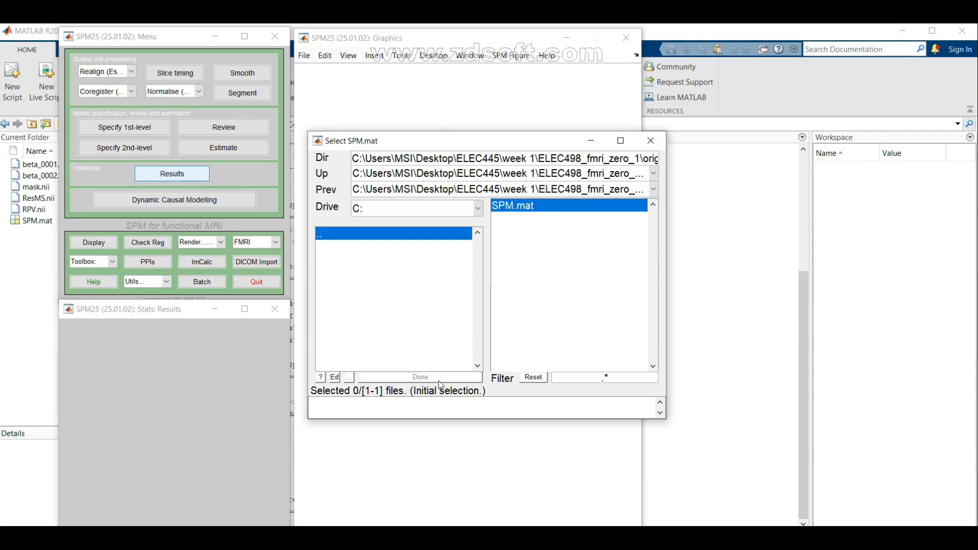
click(525, 205)
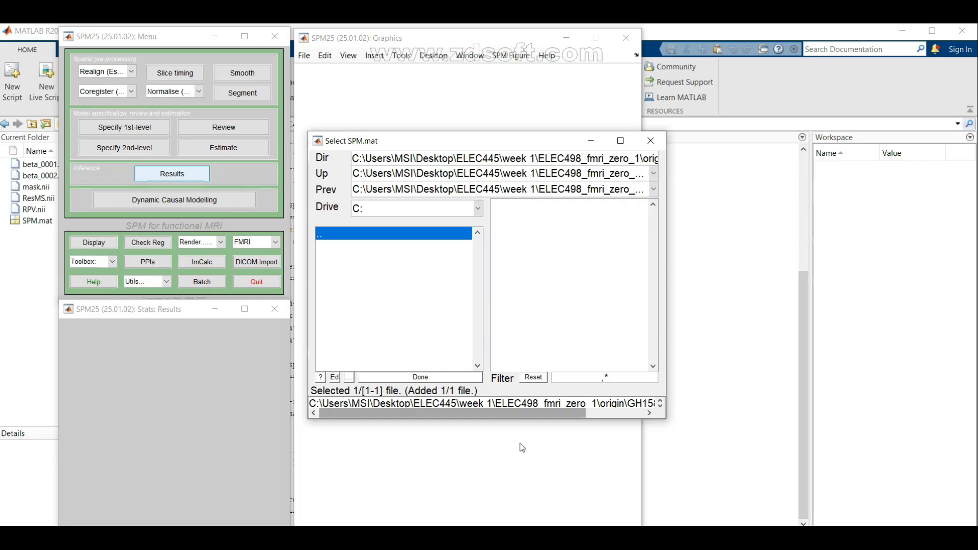
drag(540, 413, 610, 417)
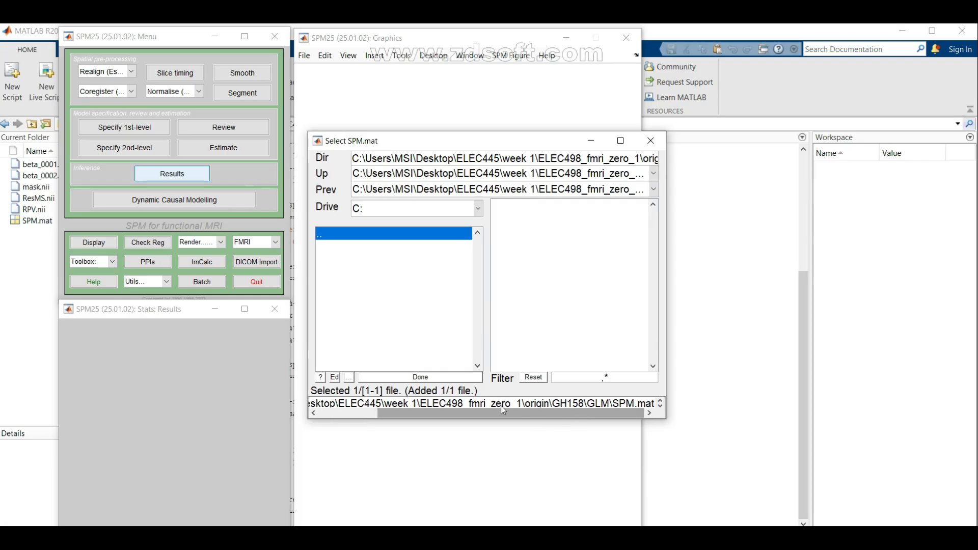
click(427, 378)
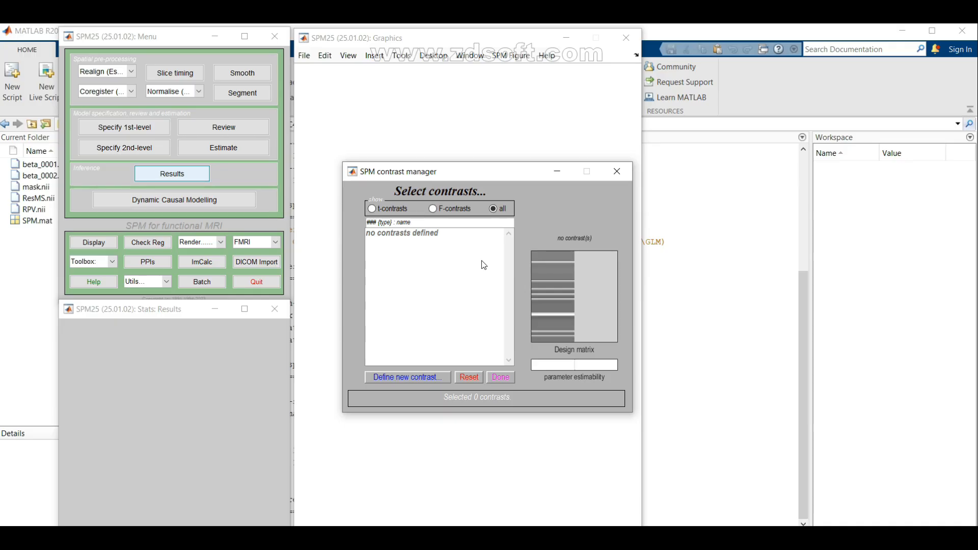
Define a new contrast and name it chkbd_v, copying the condition name from the GH158 paradigm file in Excel
click(432, 381)
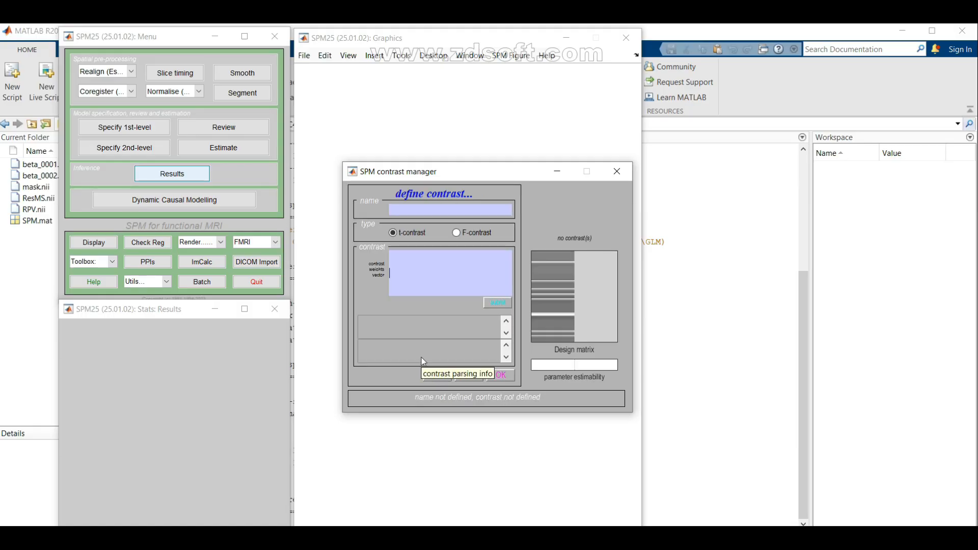
click(418, 207)
click(463, 540)
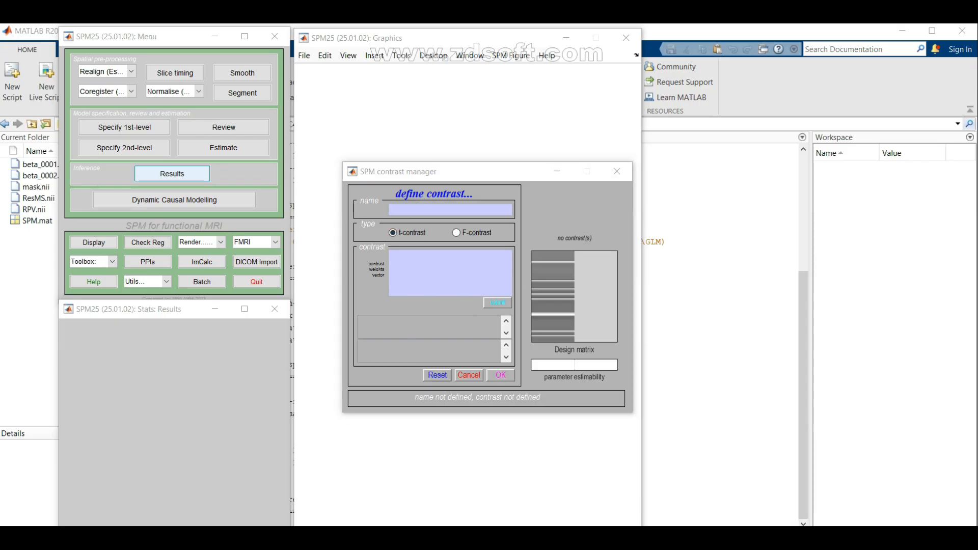
click(282, 234)
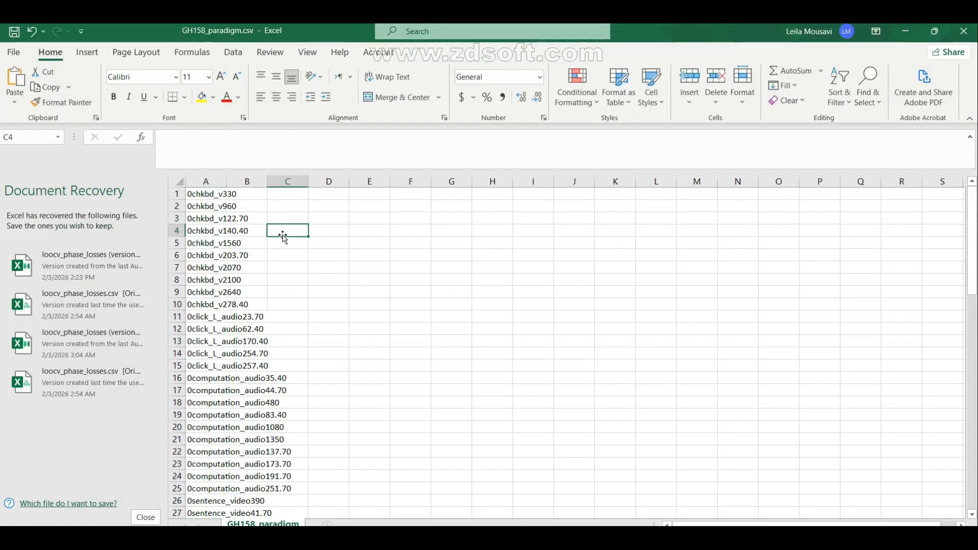
double_click(208, 204)
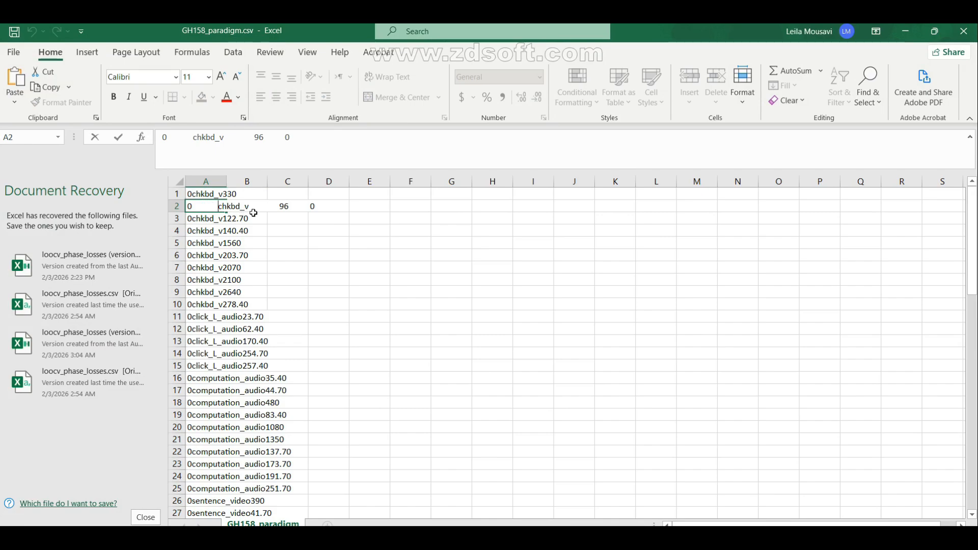
drag(253, 205, 220, 205)
key(ctrl+c)
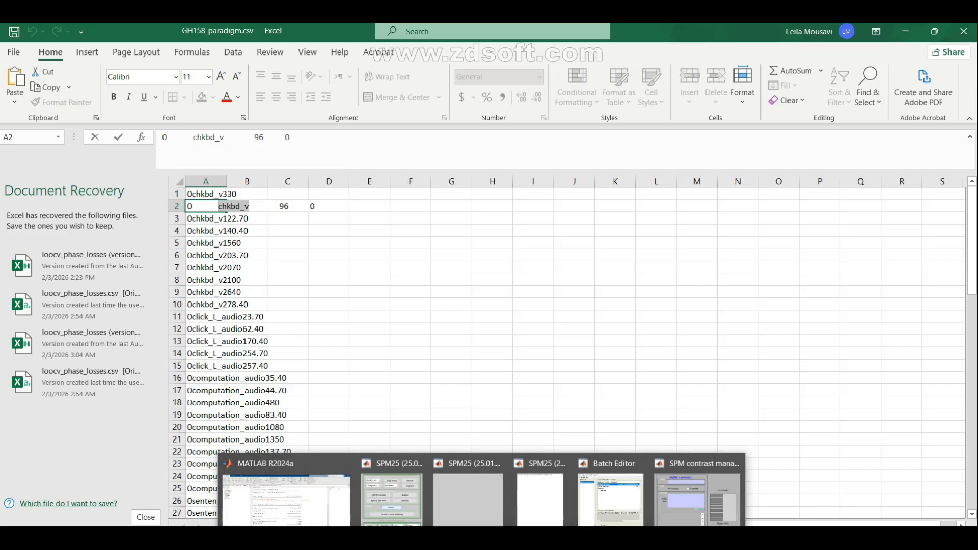
click(511, 545)
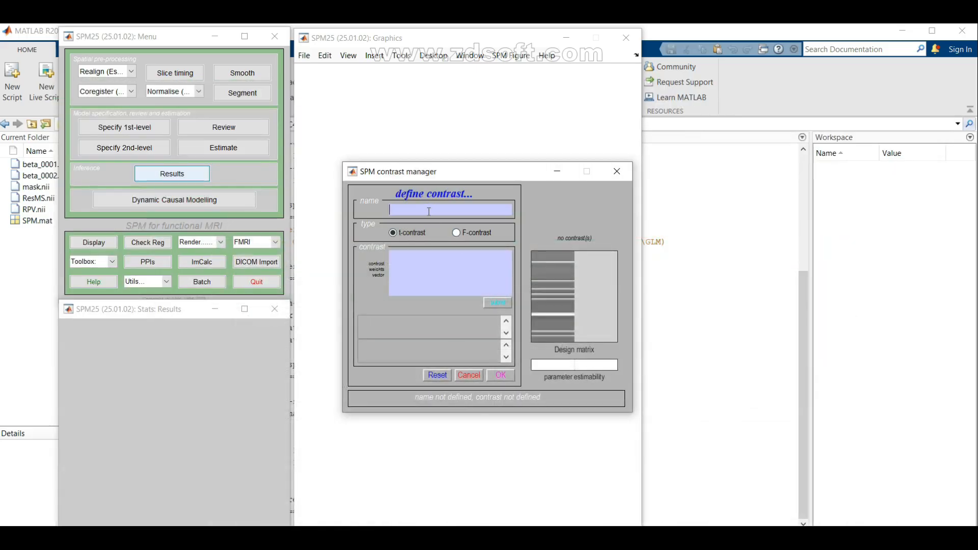
key(ctrl+v)
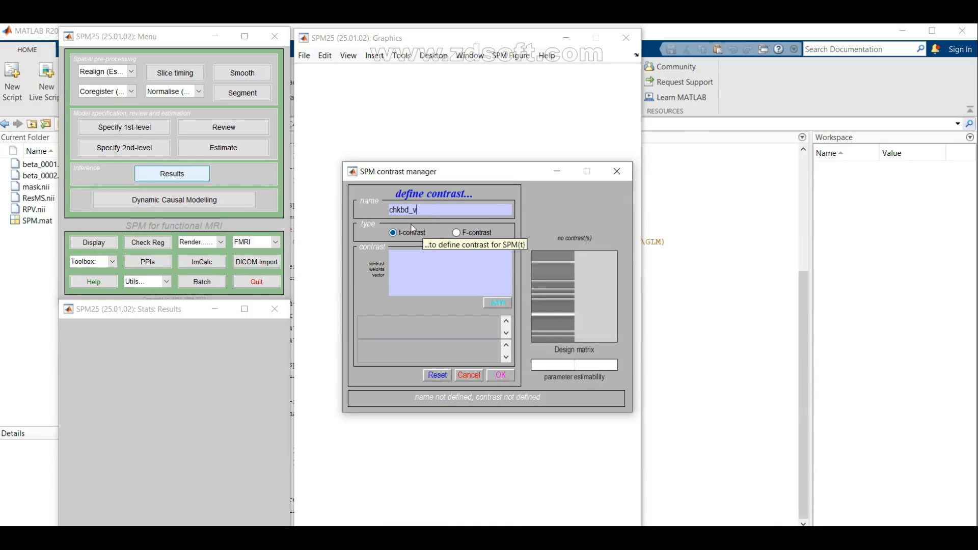
Give the chkbd_v t-contrast the weights vector 1,0 and accept it as the contrast for the results
click(405, 265)
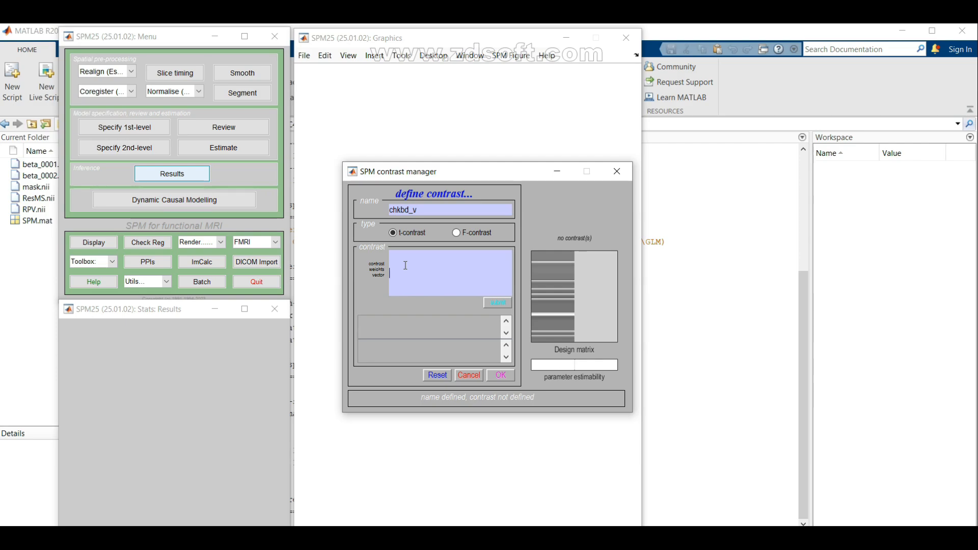
text([)
text(1,)
text(0)
click(497, 303)
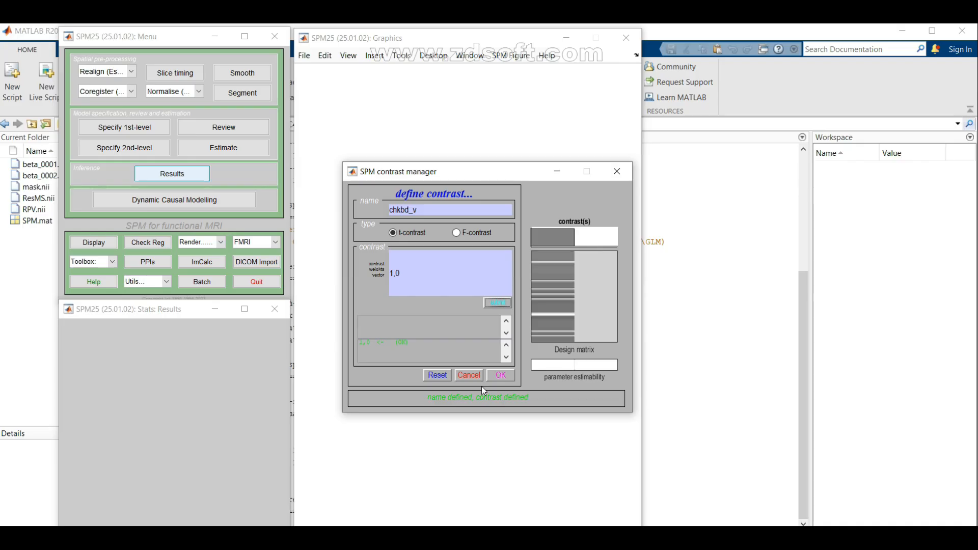
click(500, 376)
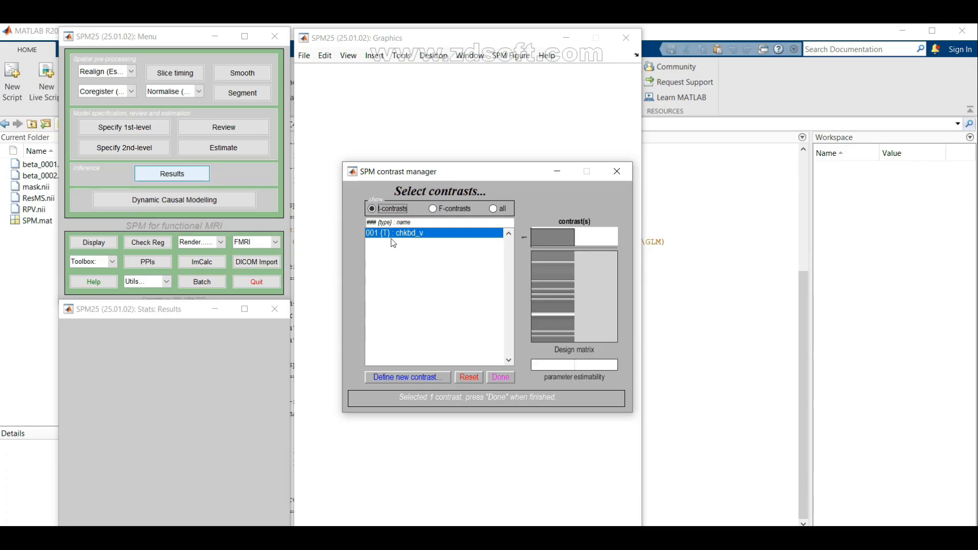
click(501, 376)
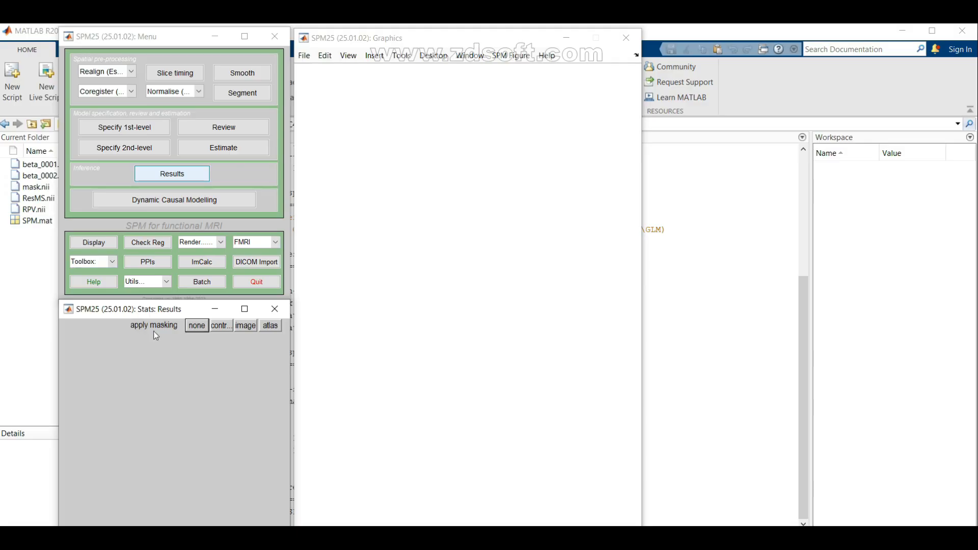
Compute the chkbd_v results without masking, using FWE correction at p value 0.05 and an extent threshold of 0 voxels
click(197, 327)
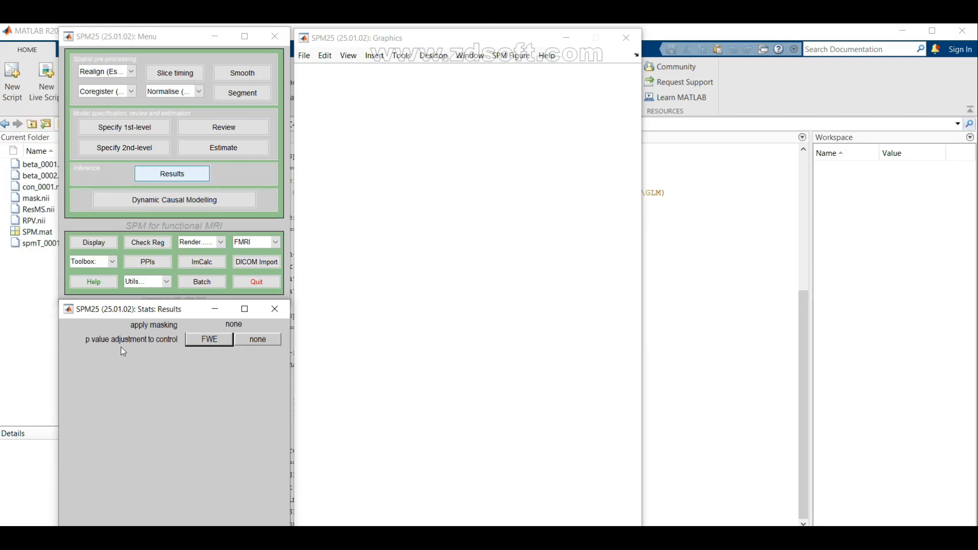
click(197, 342)
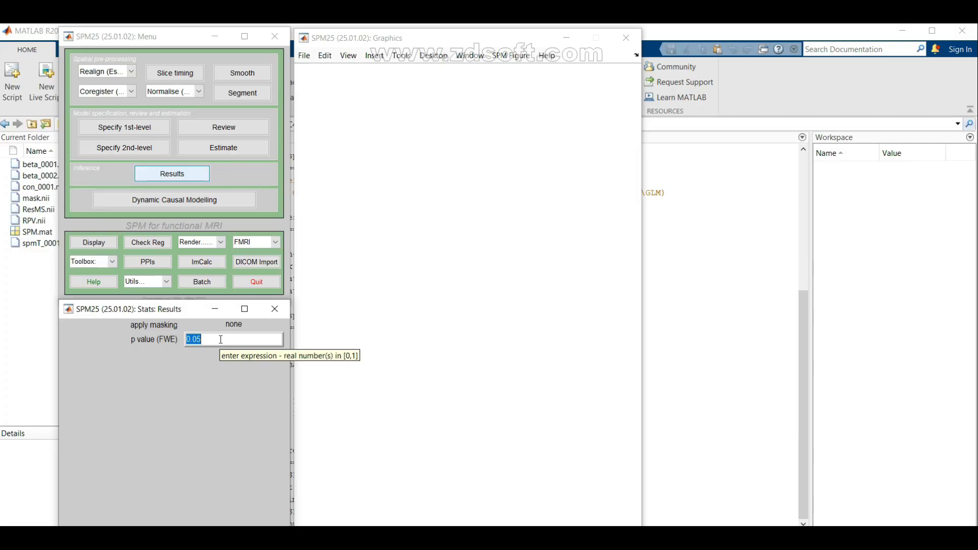
key(Return)
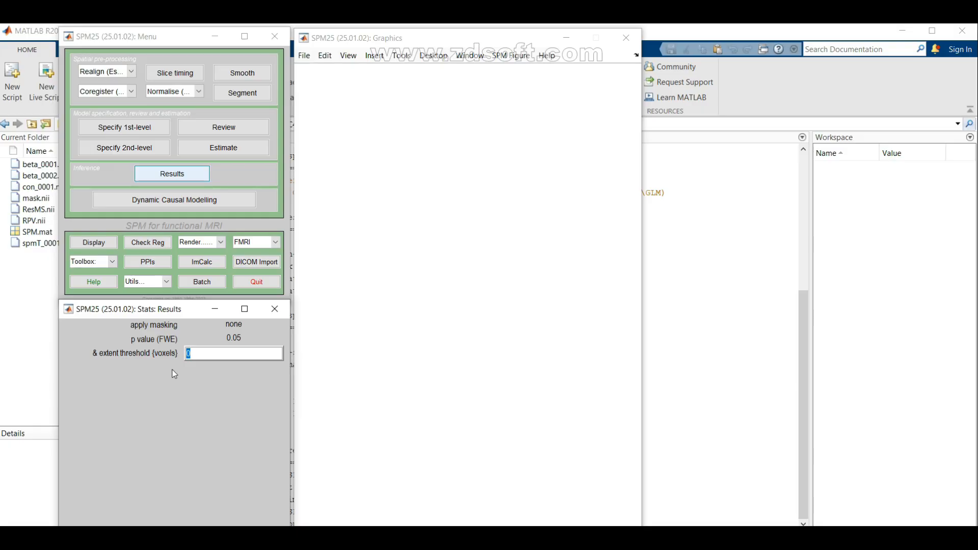
key(Return)
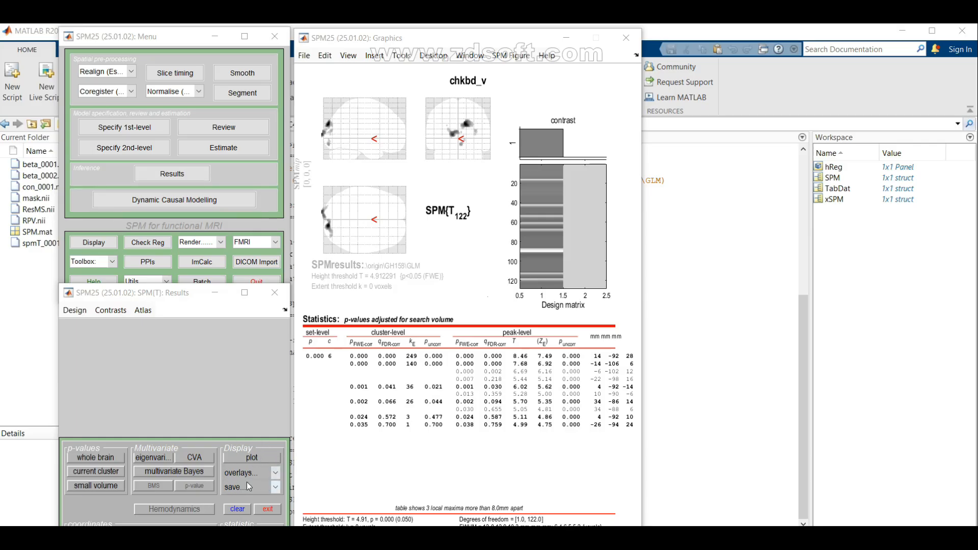
Start a montage overlay of the results and open the Downloads\spm\spm\canonical folder in File Explorer
click(277, 474)
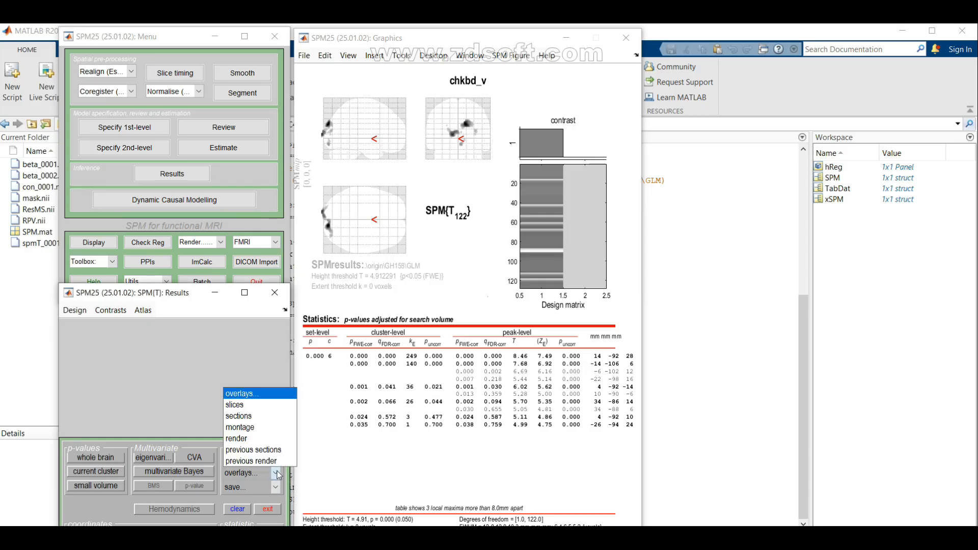
click(271, 429)
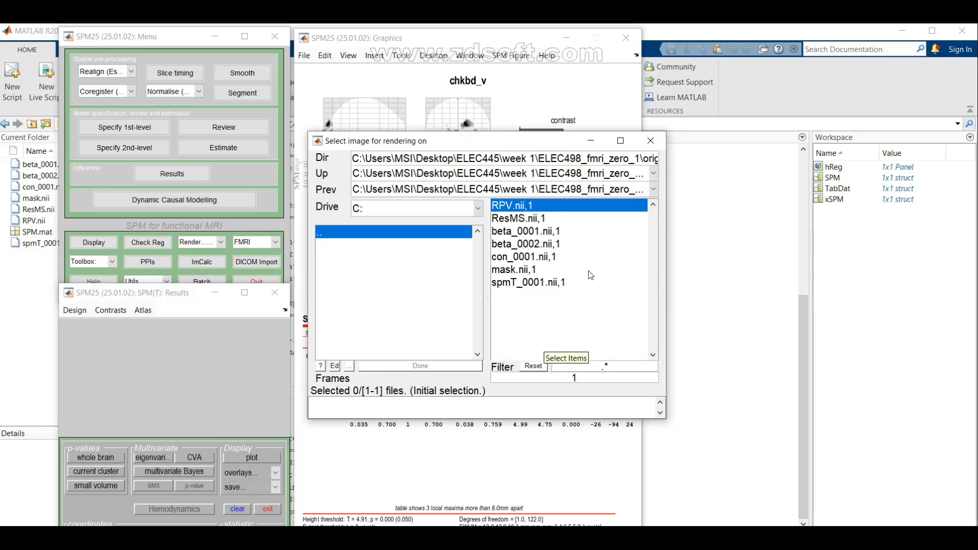
click(273, 537)
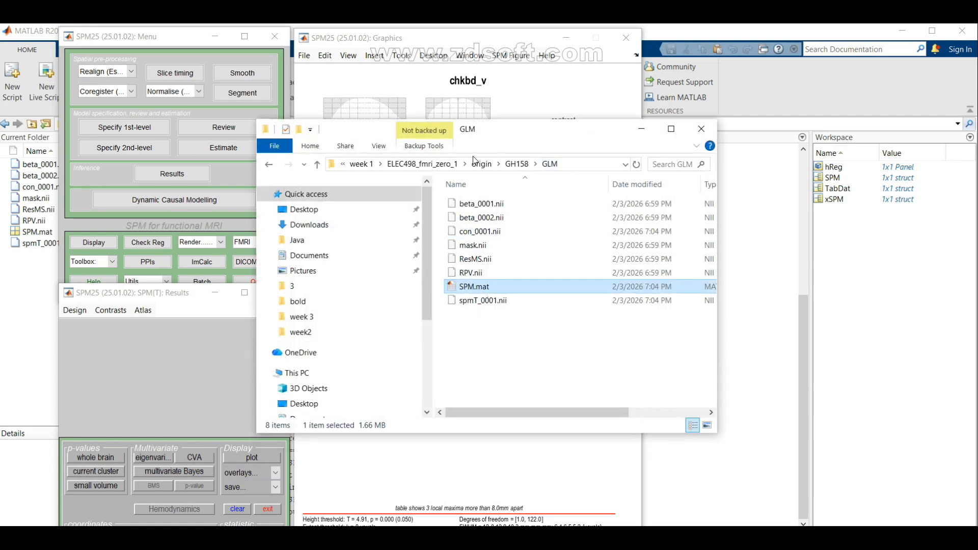
click(320, 224)
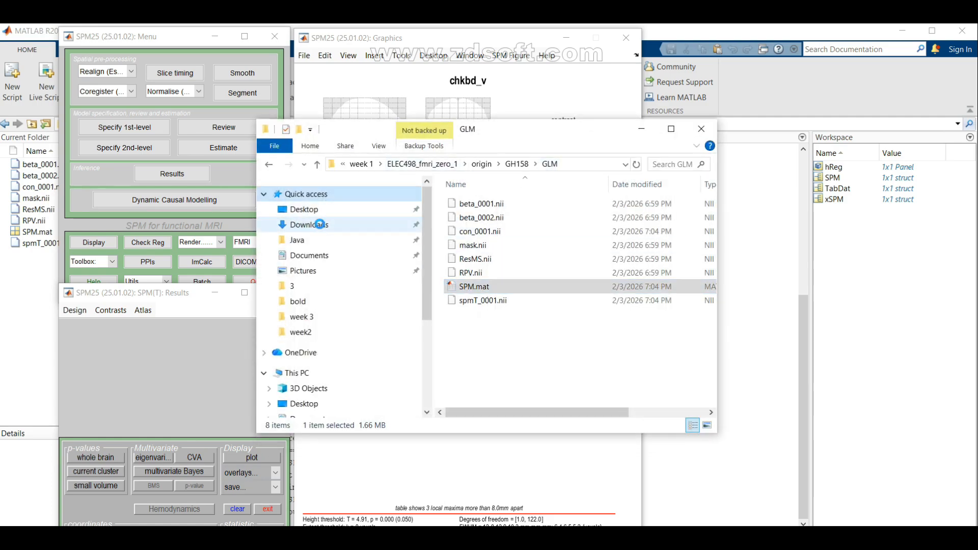
right_click(320, 224)
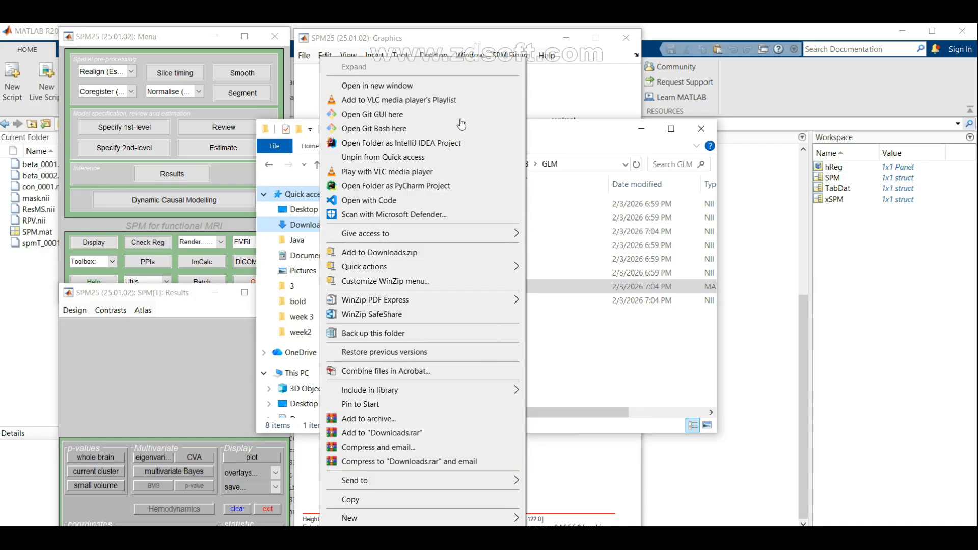
click(461, 86)
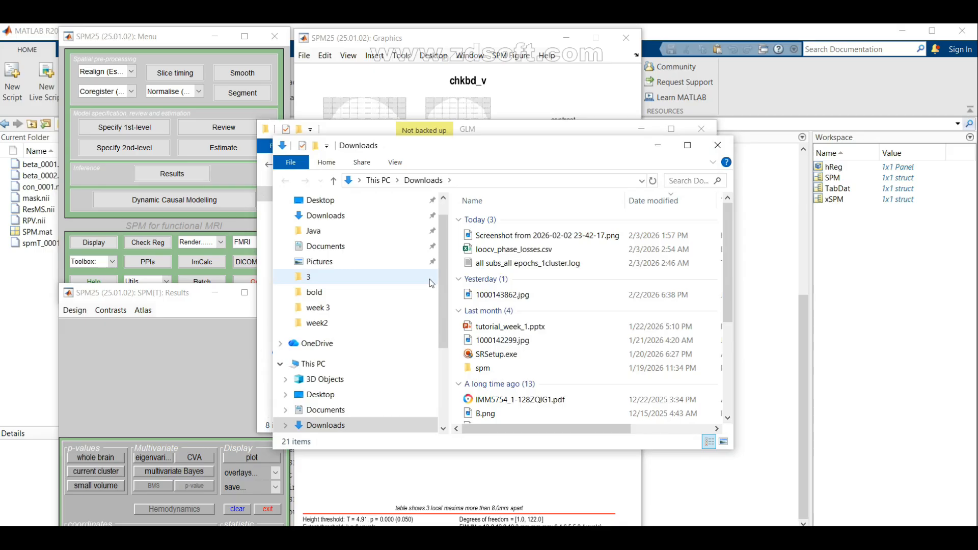
double_click(534, 369)
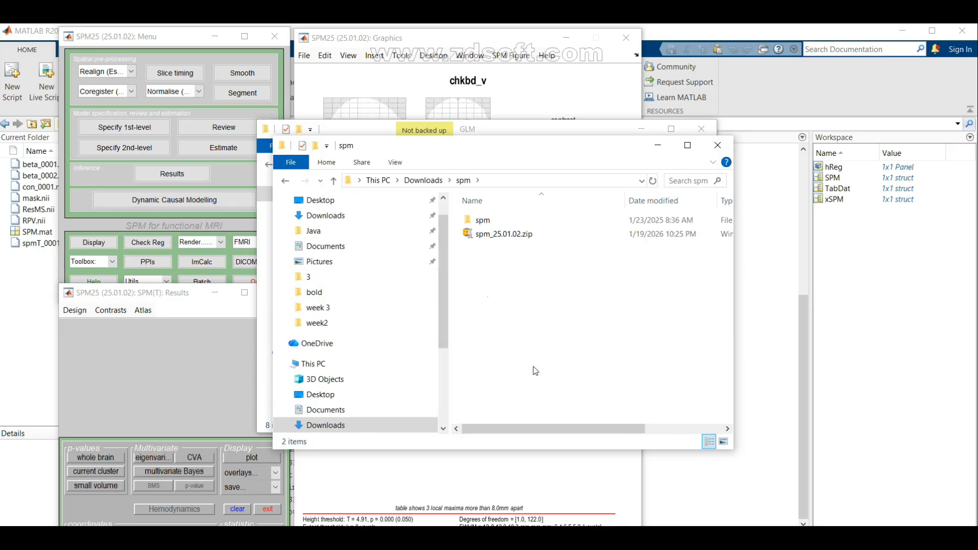
double_click(524, 220)
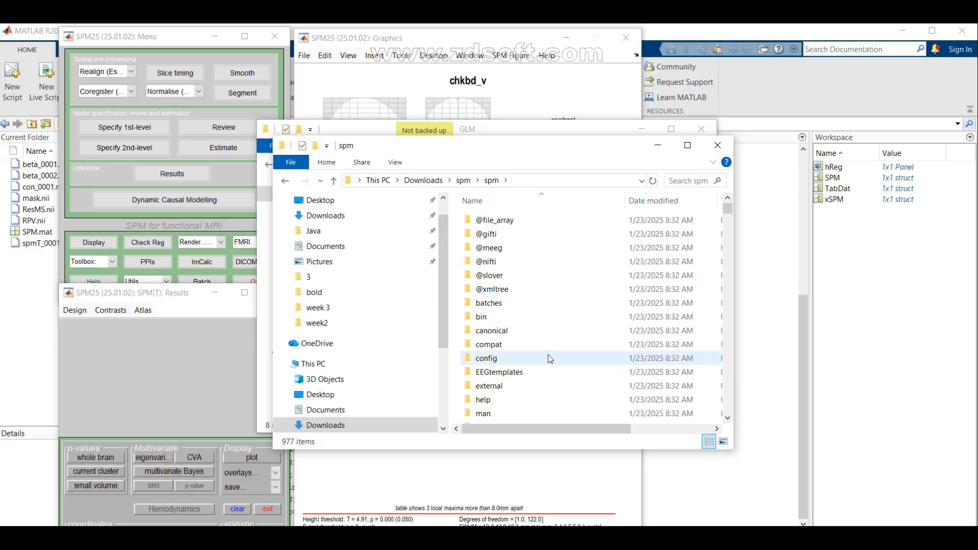
double_click(561, 333)
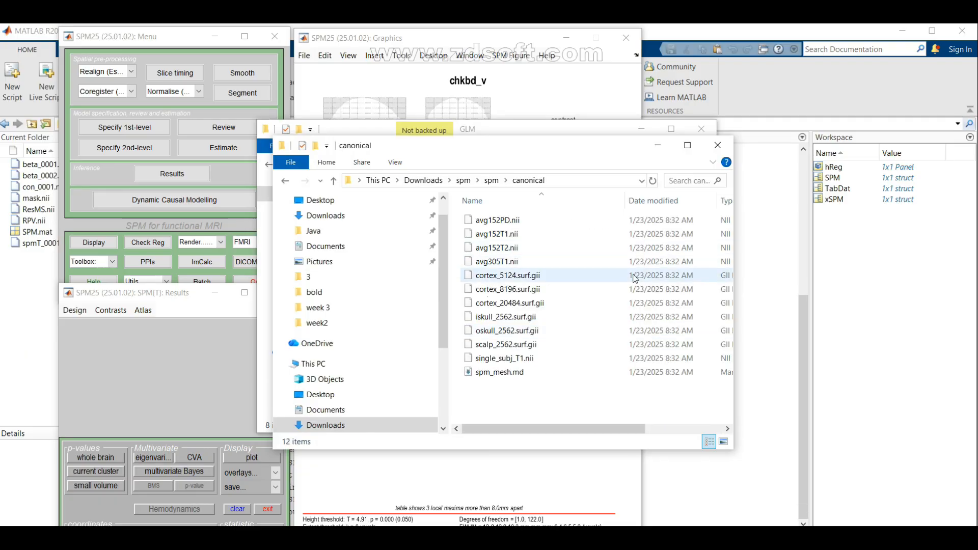
Copy the path of the canonical folder containing avg152T1.nii and return to SPM's image selection dialog
click(560, 239)
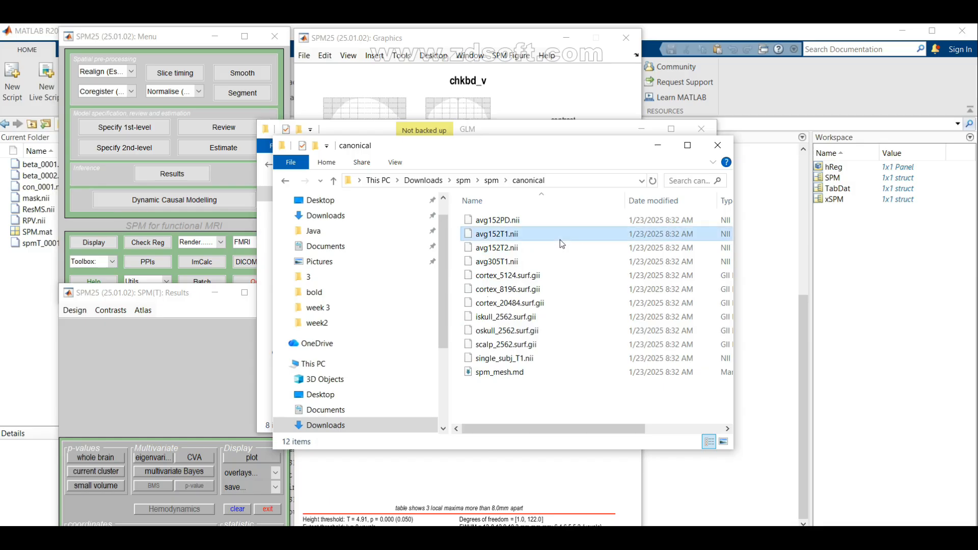
click(555, 181)
key(ctrl+c)
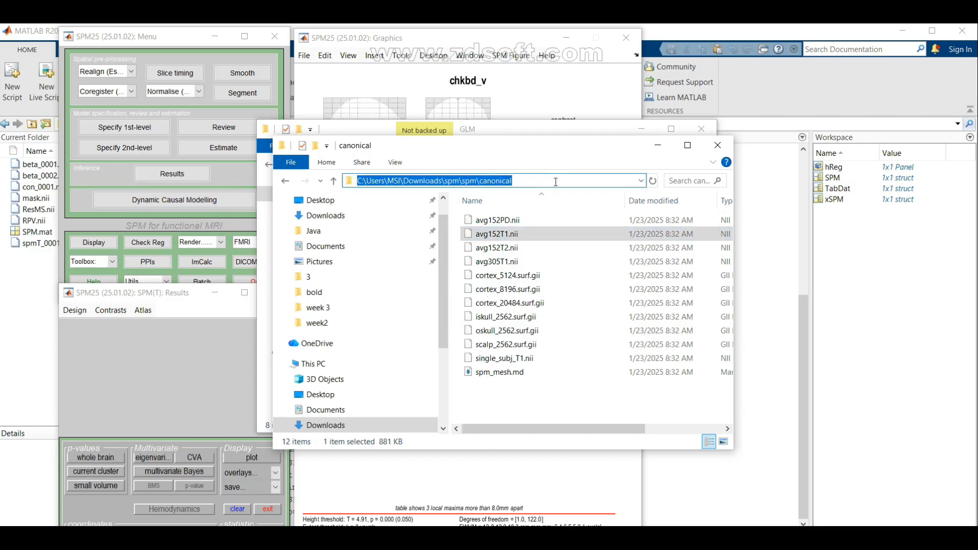
click(657, 145)
click(641, 134)
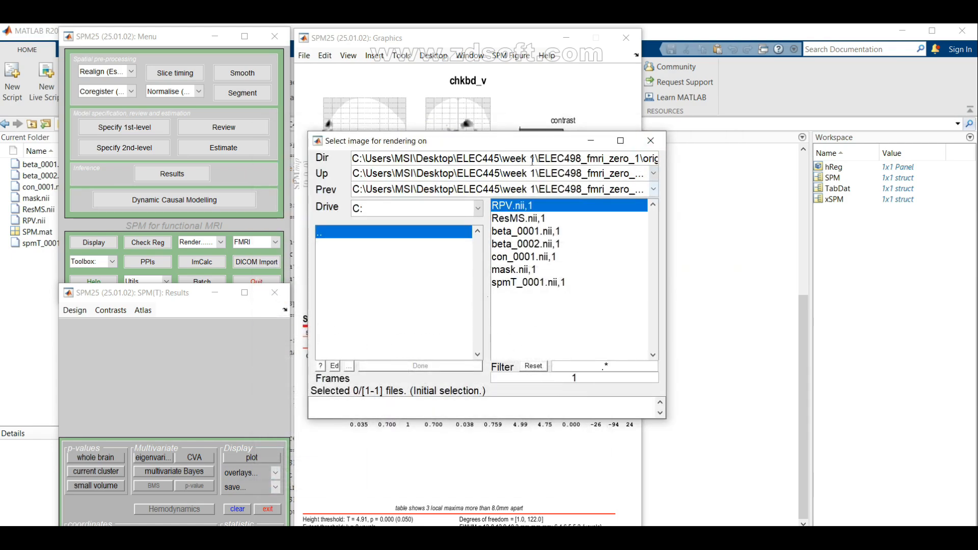
Display the montage on avg152T1.nii from the copied canonical path, with Axial orientation and slices -72:2:108 mm
triple_click(549, 158)
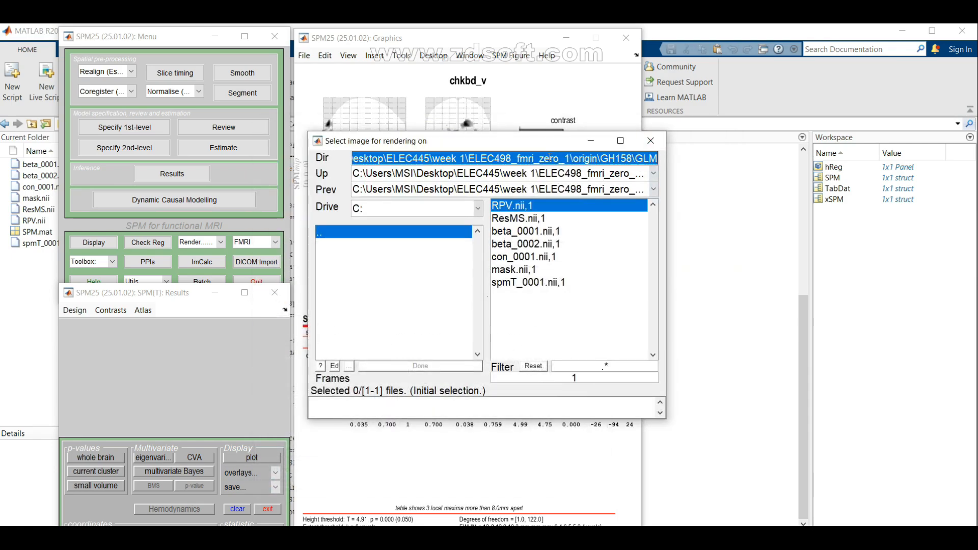
key(BackSpace)
key(ctrl+v)
key(Return)
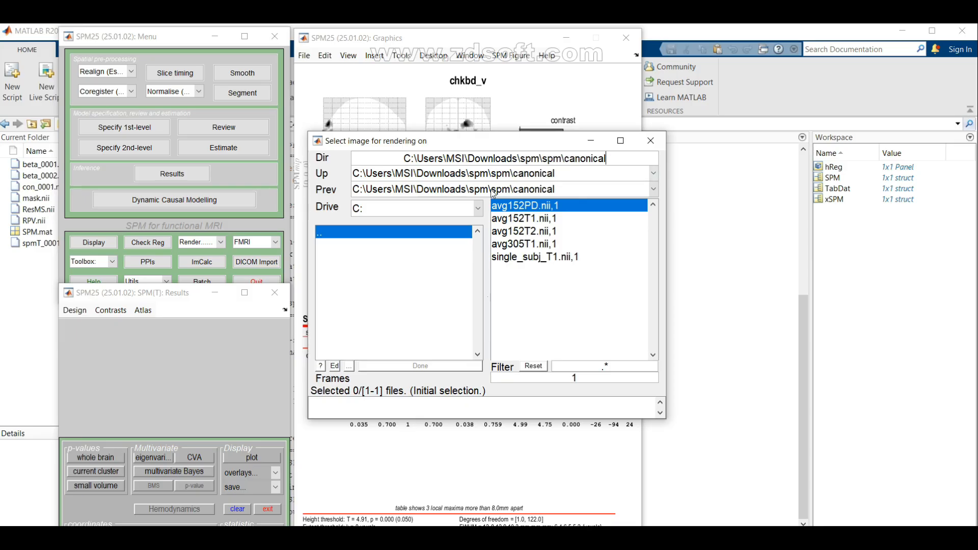
click(528, 219)
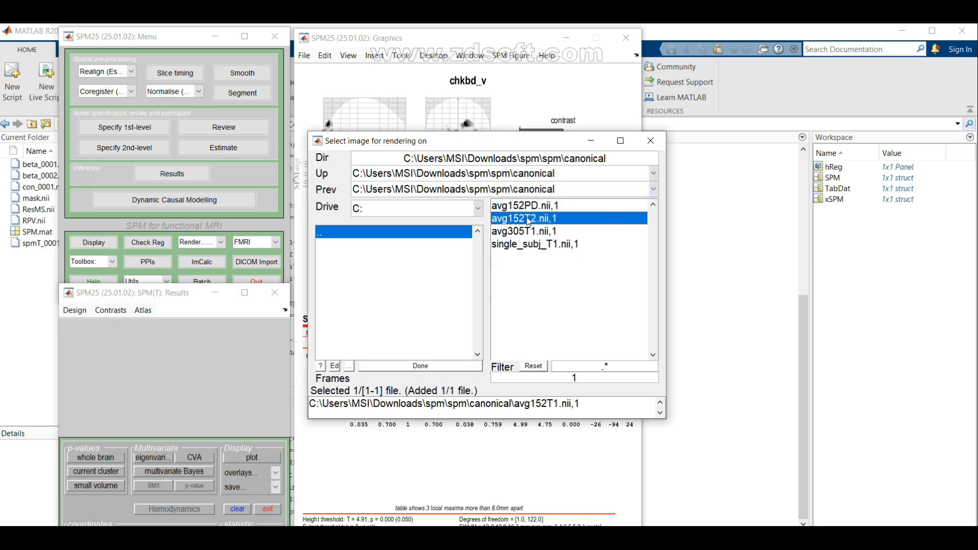
click(436, 364)
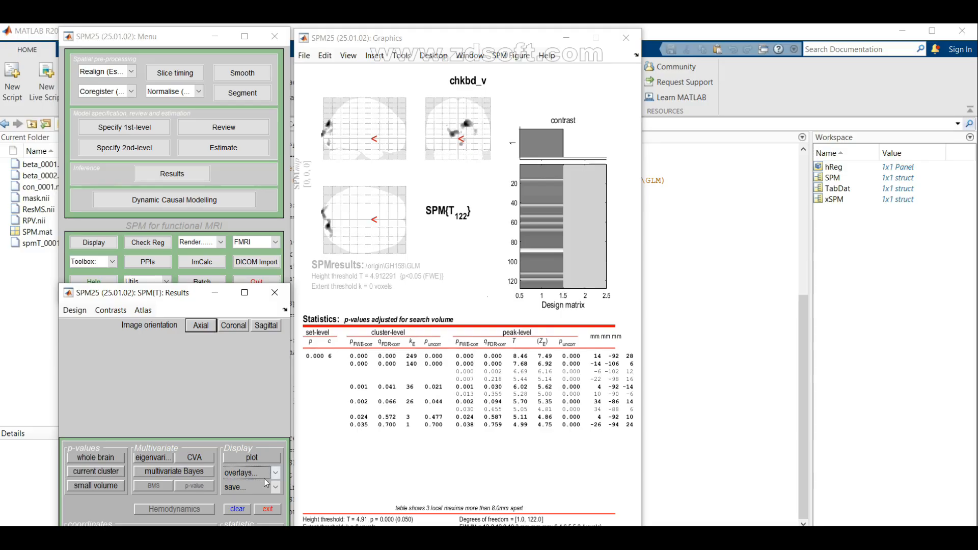
click(195, 325)
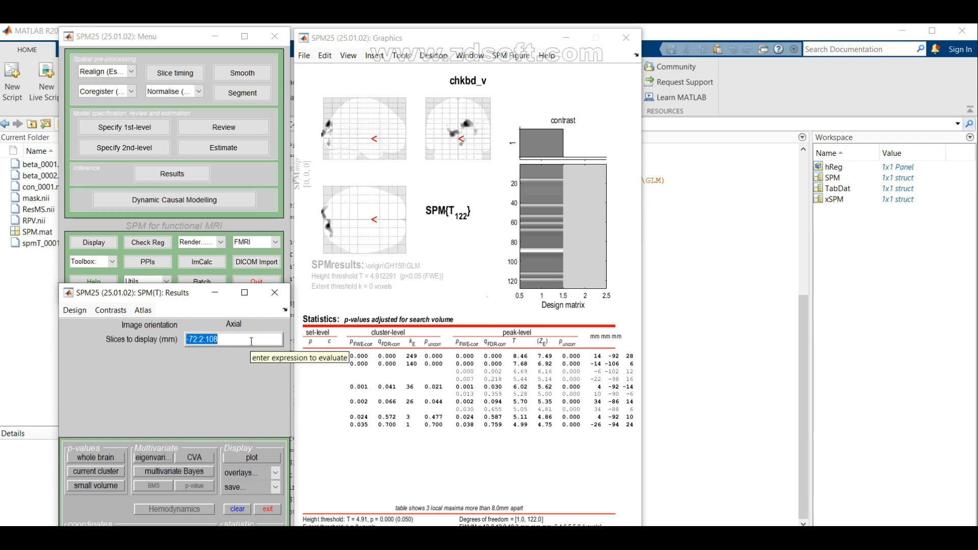
key(Return)
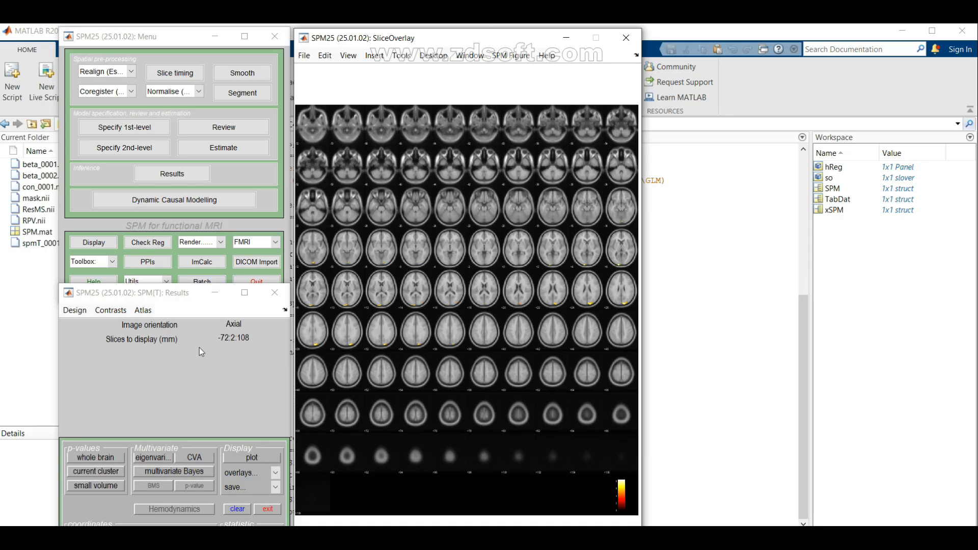
Overlay the chkbd_v activations as sections on avg152T1.nii from the canonical folder
click(276, 474)
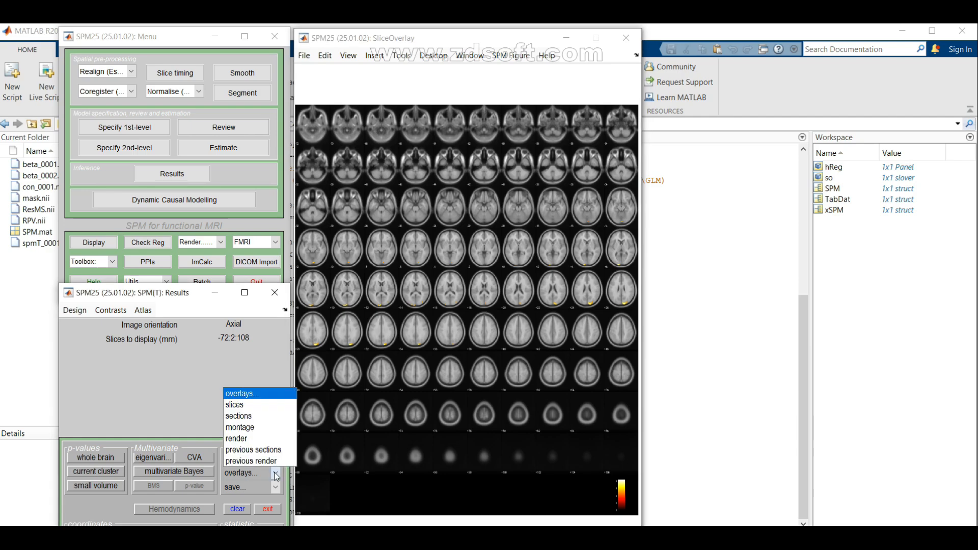
click(270, 417)
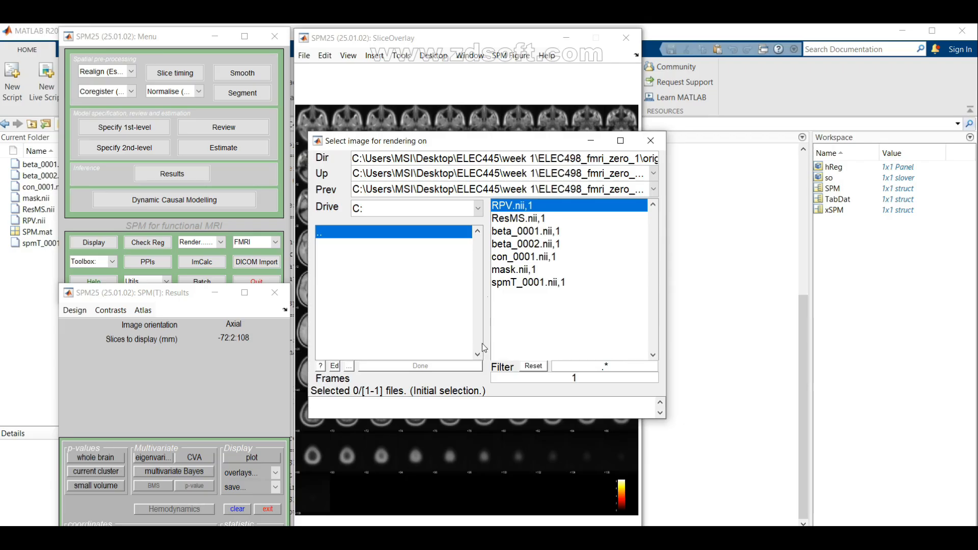
triple_click(487, 159)
key(BackSpace)
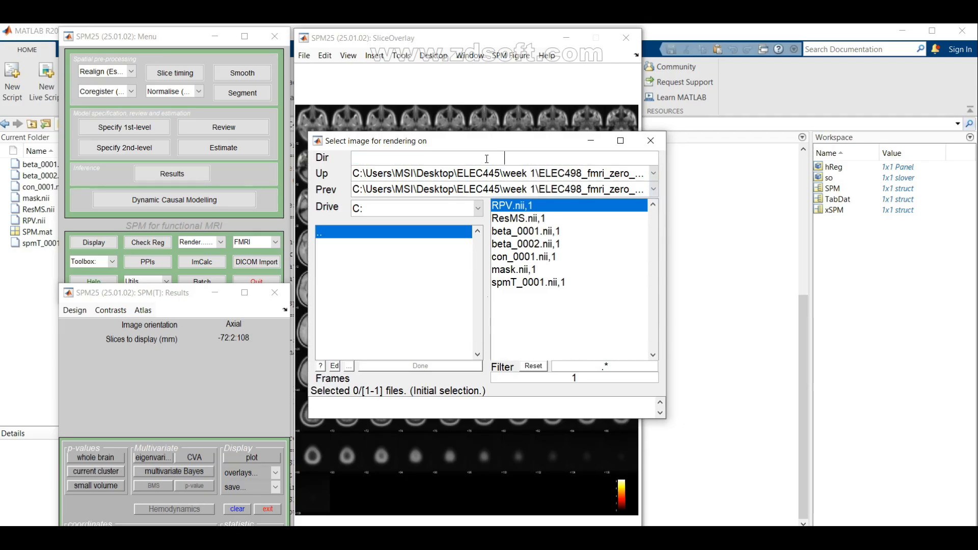
key(ctrl+v)
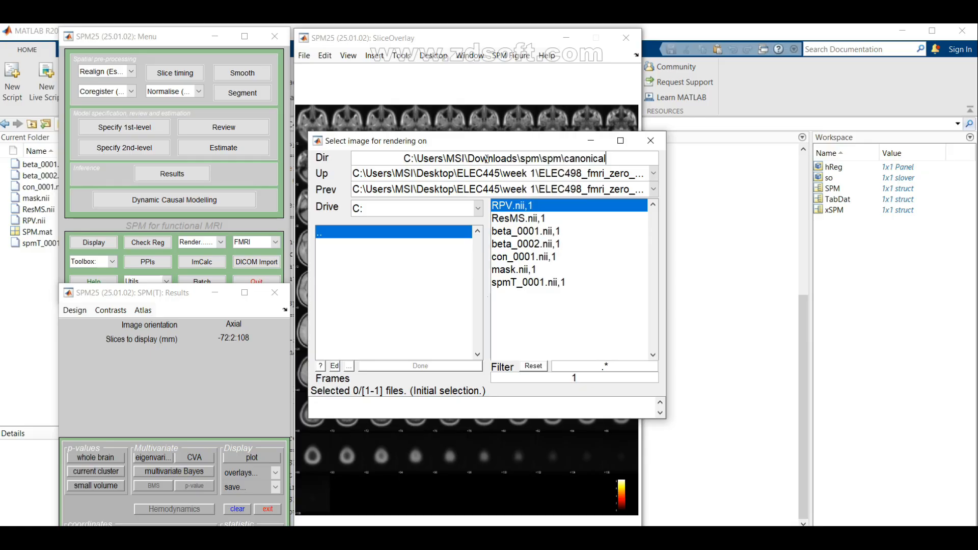
key(Return)
click(545, 218)
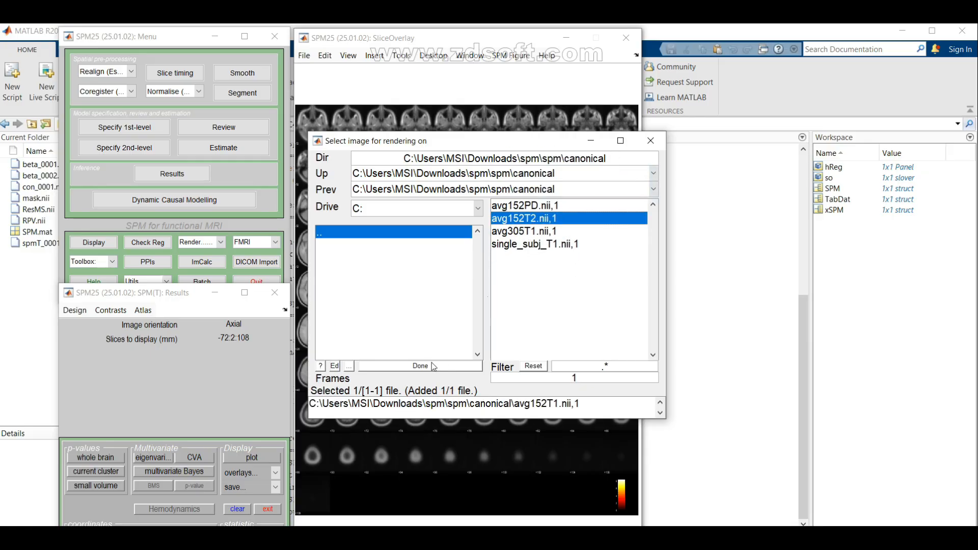
click(429, 367)
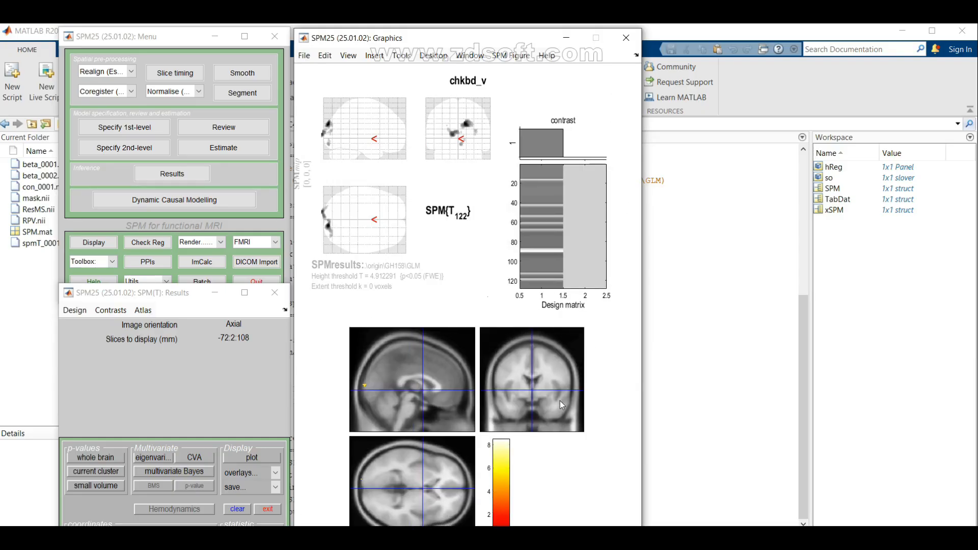
Move the crosshair onto the activation at the back of the brain in the sagittal and coronal sections to inspect it
click(364, 387)
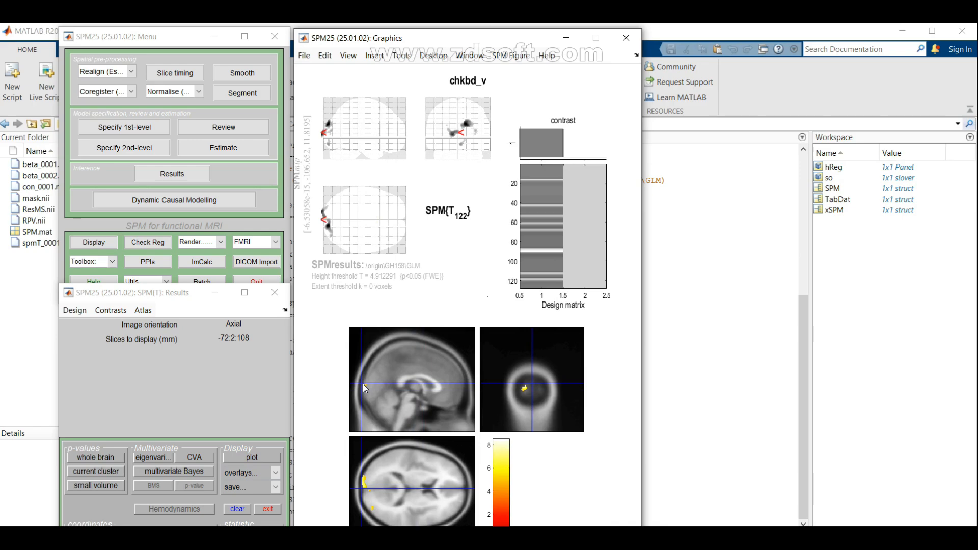
click(365, 383)
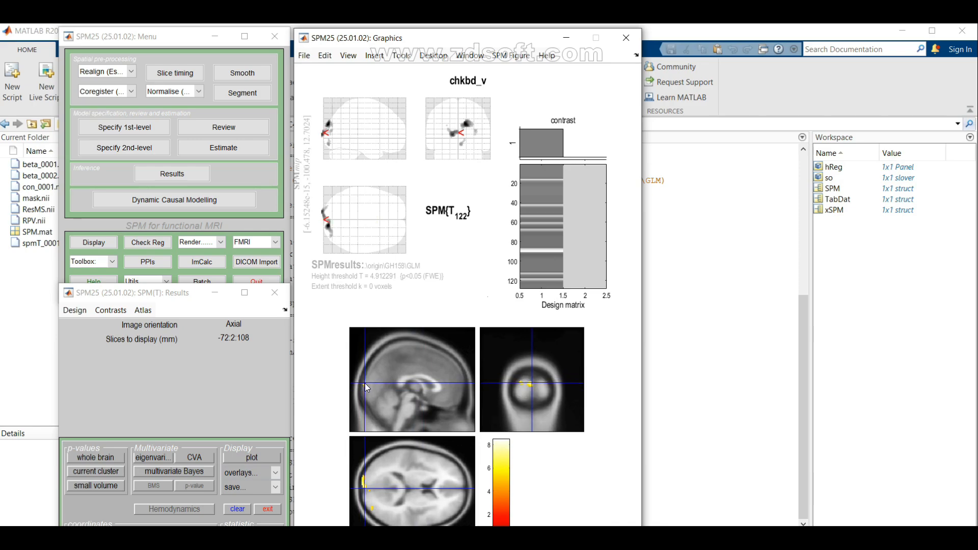
click(530, 382)
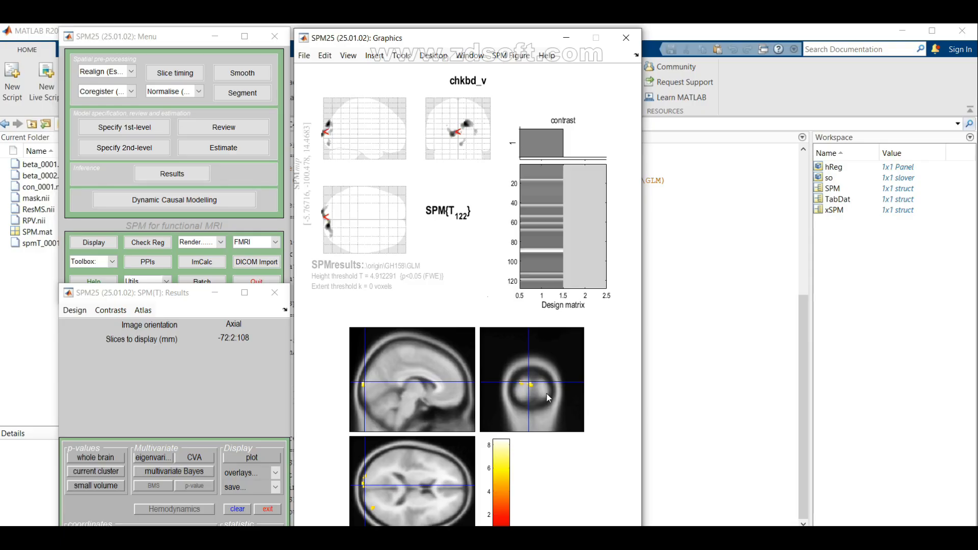